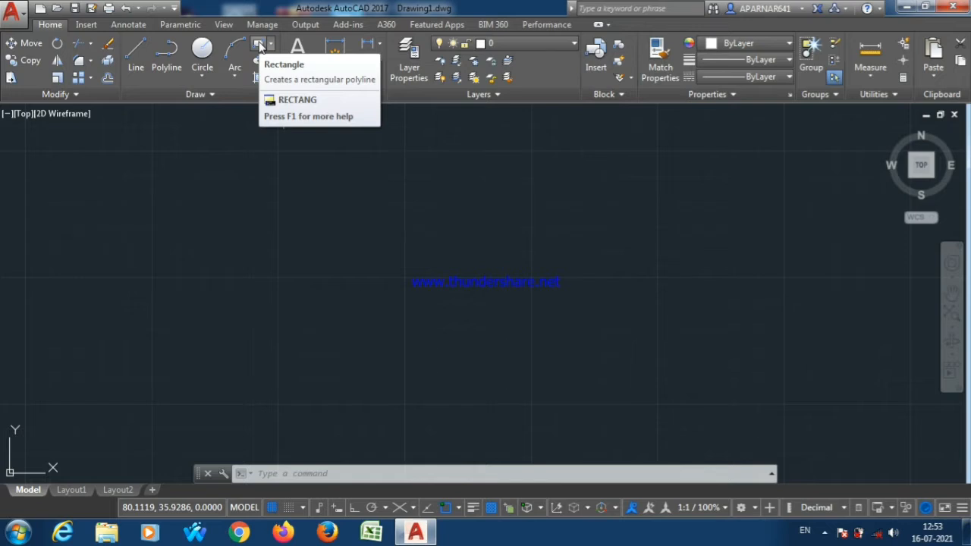
Draw a freehand rectangle between two opposite corners, starting from about (80.1, 34.1).
click(259, 45)
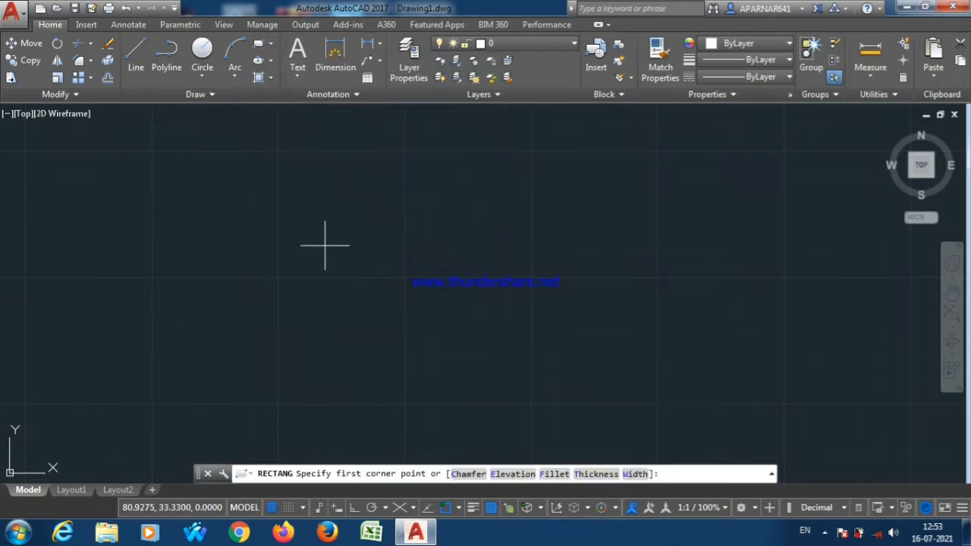
click(283, 199)
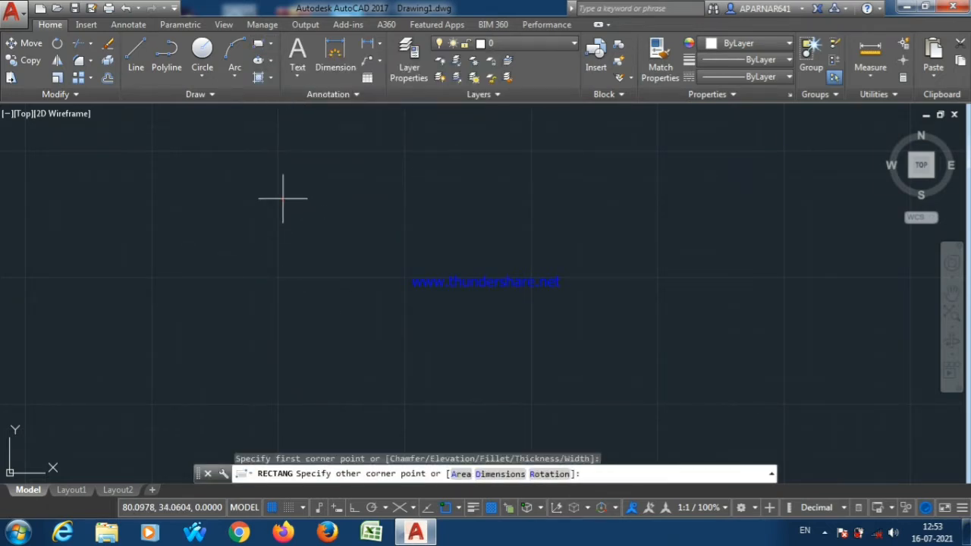
click(541, 345)
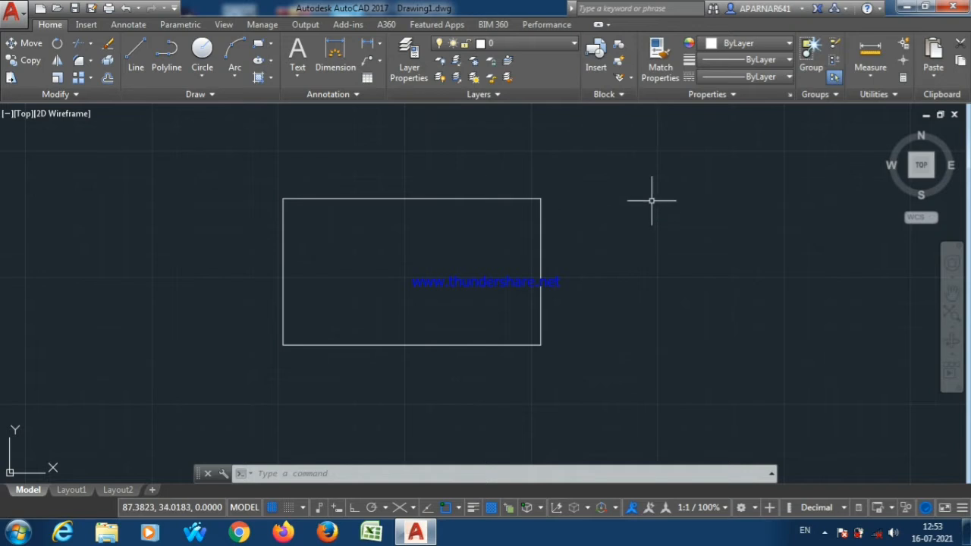
Erase the freehand rectangle.
mouse_move(650, 167)
mouse_down()
mouse_move(642, 291)
mouse_move(245, 238)
mouse_move(254, 236)
mouse_up()
right_click(254, 236)
click(285, 256)
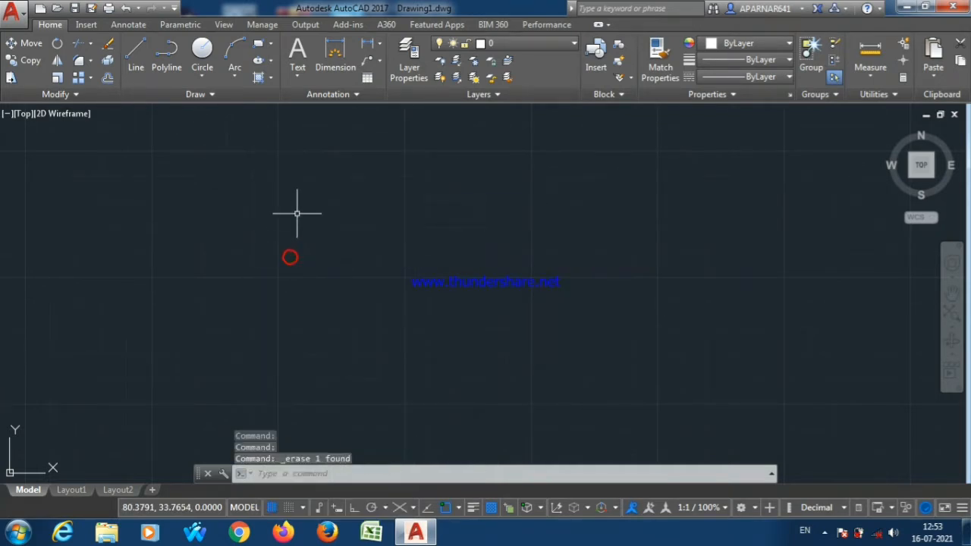
Draw a rectangle using the Area option, with an area of 100 calculated from a length of 5.
click(258, 43)
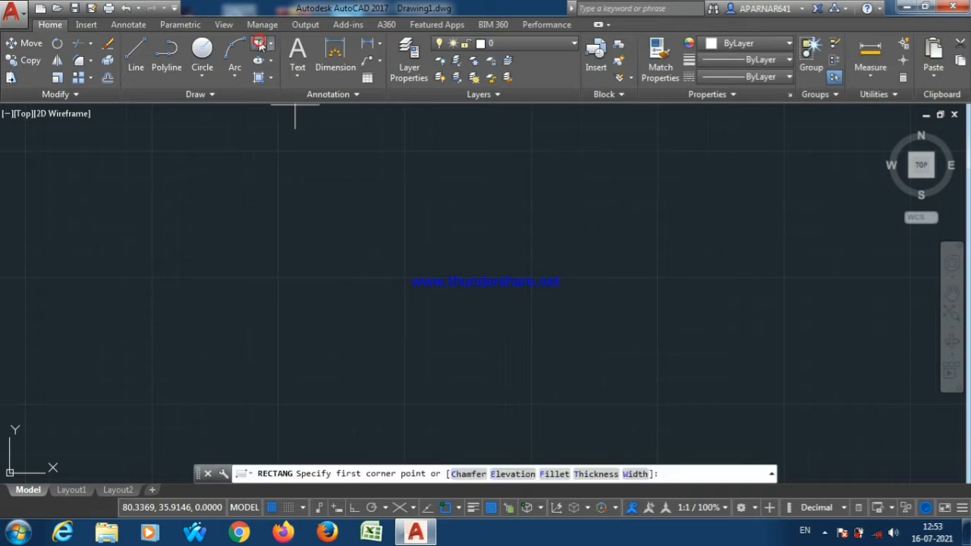
click(308, 232)
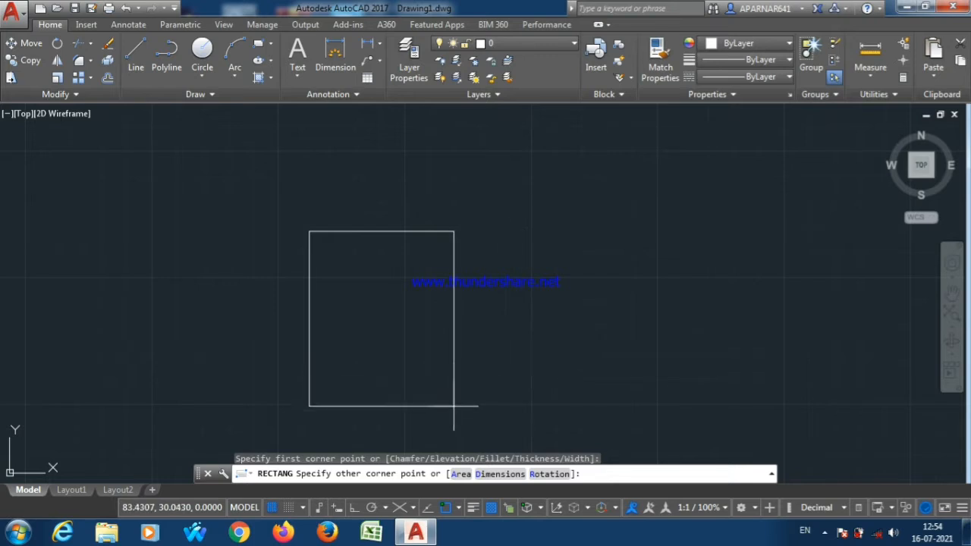
click(460, 475)
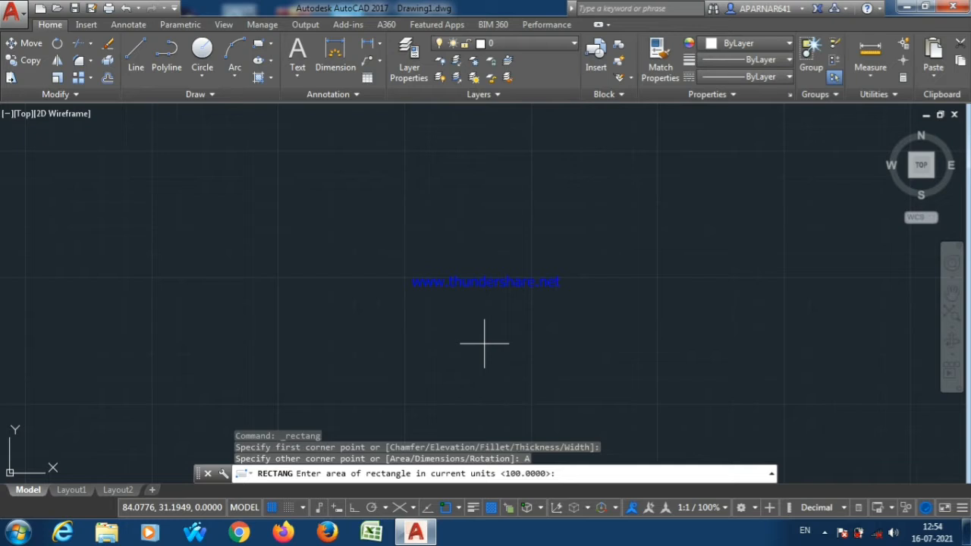
text(100)
key(Return)
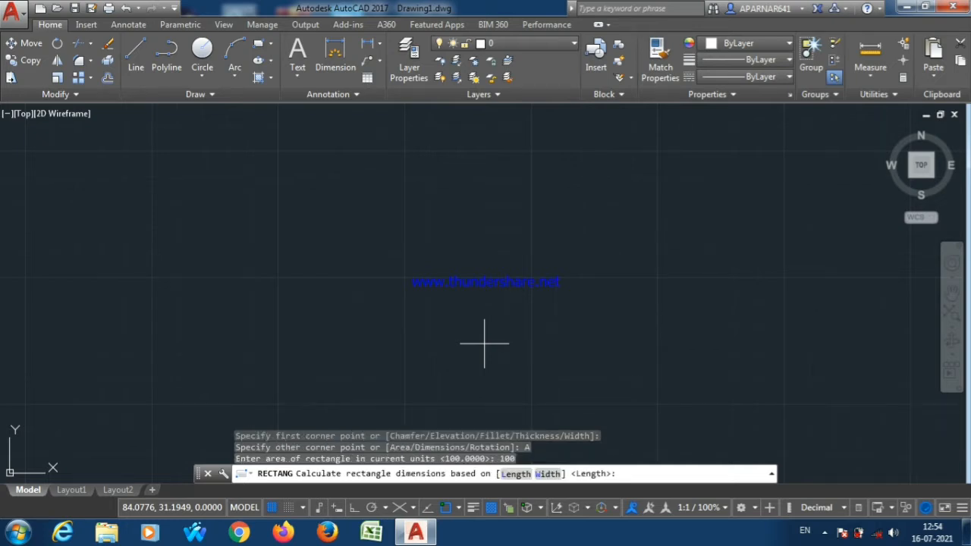
click(517, 474)
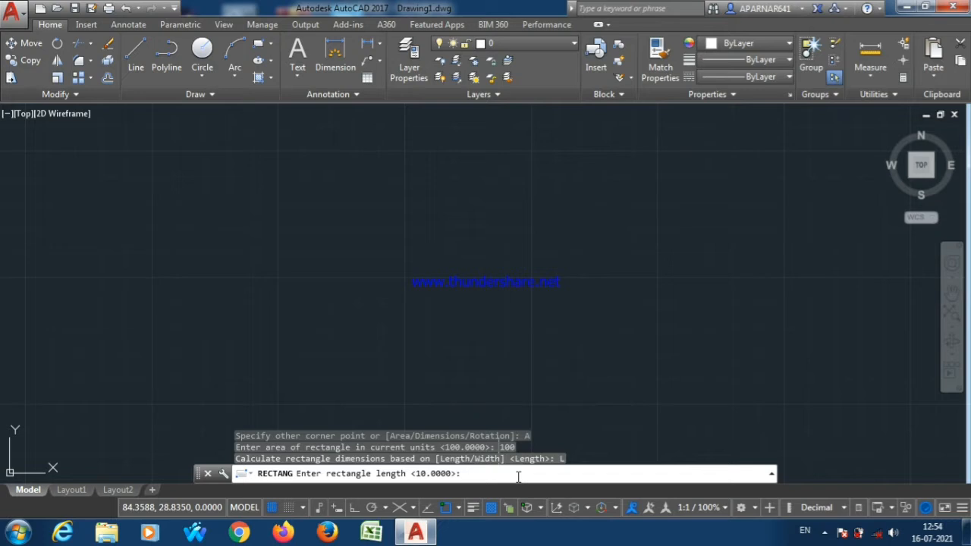
text(5)
key(Return)
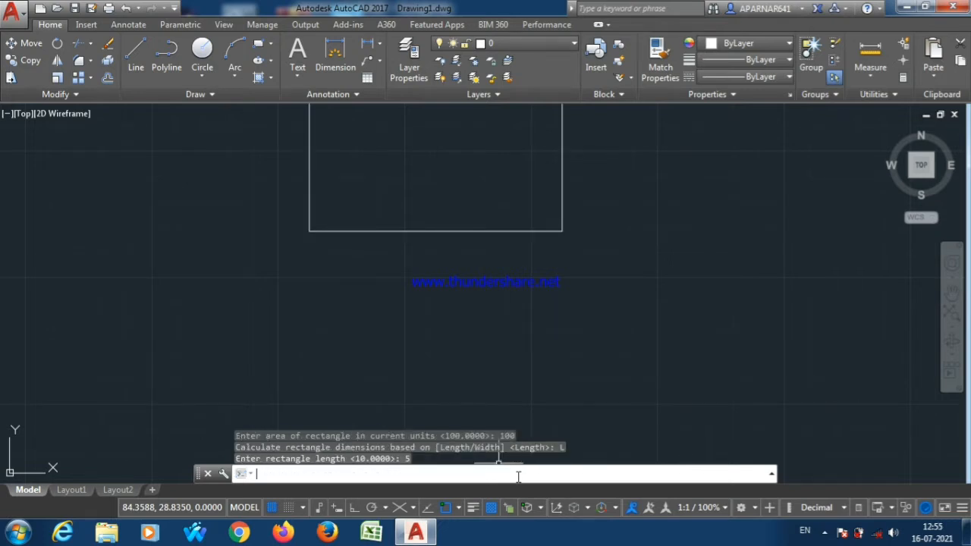
Dimension the long vertical side of the area-based rectangle, placing the dimension line outside its right edge.
scroll(478, 331, down, 5)
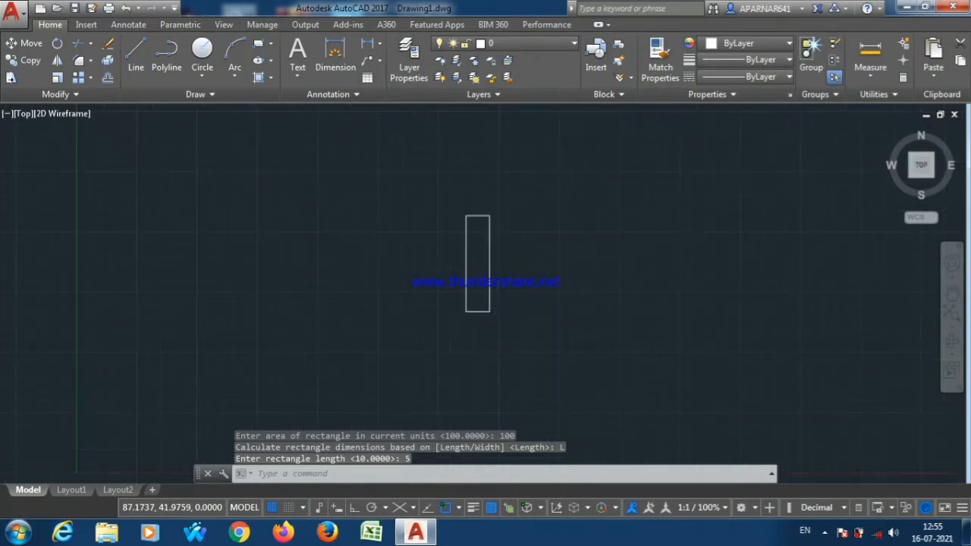
scroll(497, 270, up, 4)
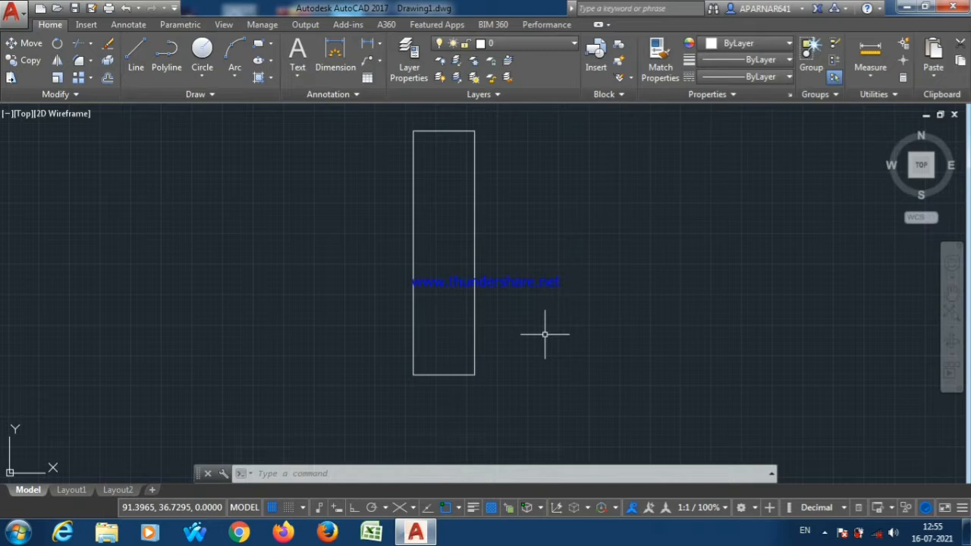
click(335, 55)
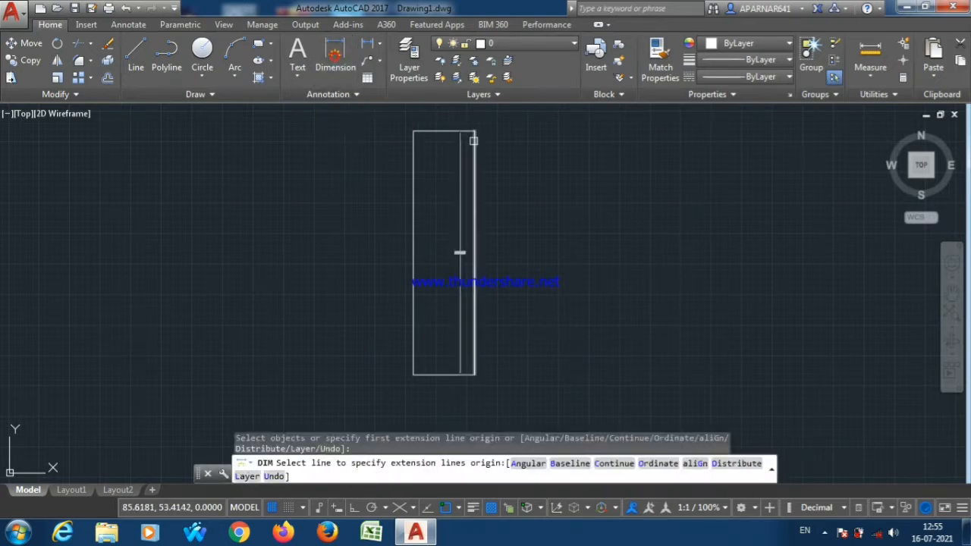
key(Return)
click(475, 185)
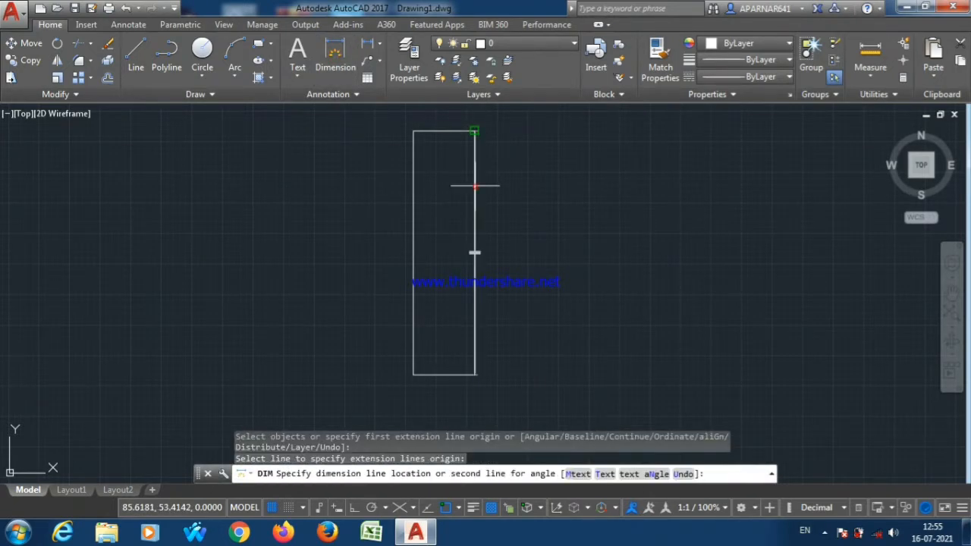
click(631, 256)
scroll(636, 256, up, 3)
scroll(636, 256, down, 5)
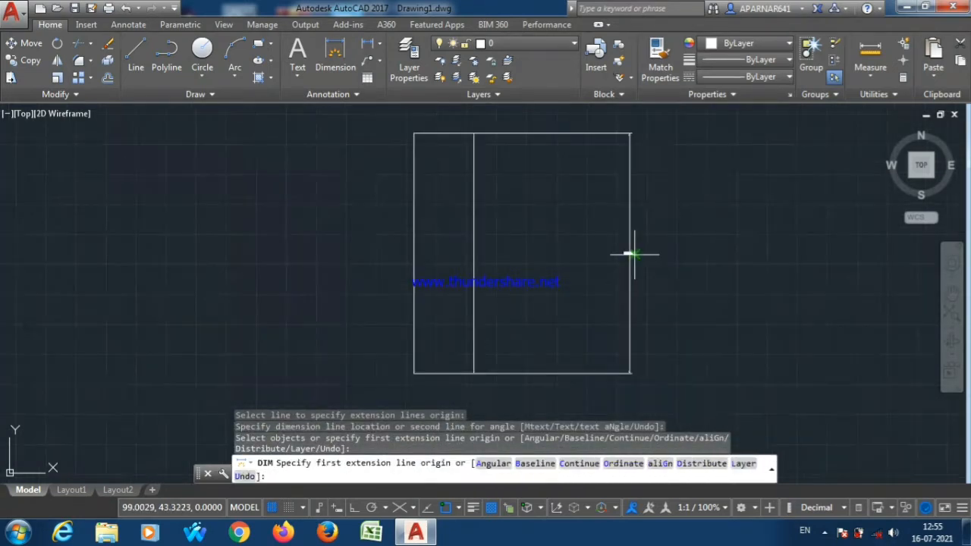
scroll(629, 255, up, 5)
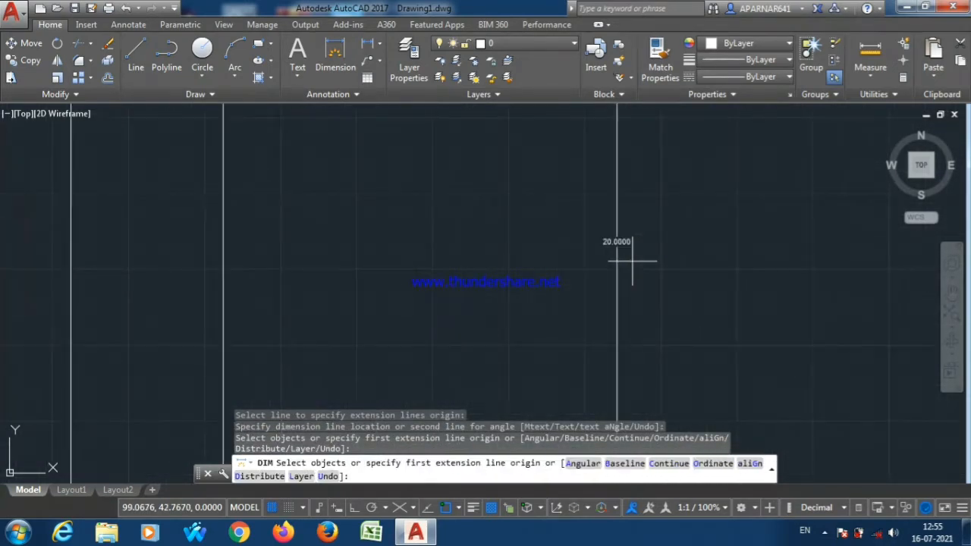
scroll(693, 293, down, 5)
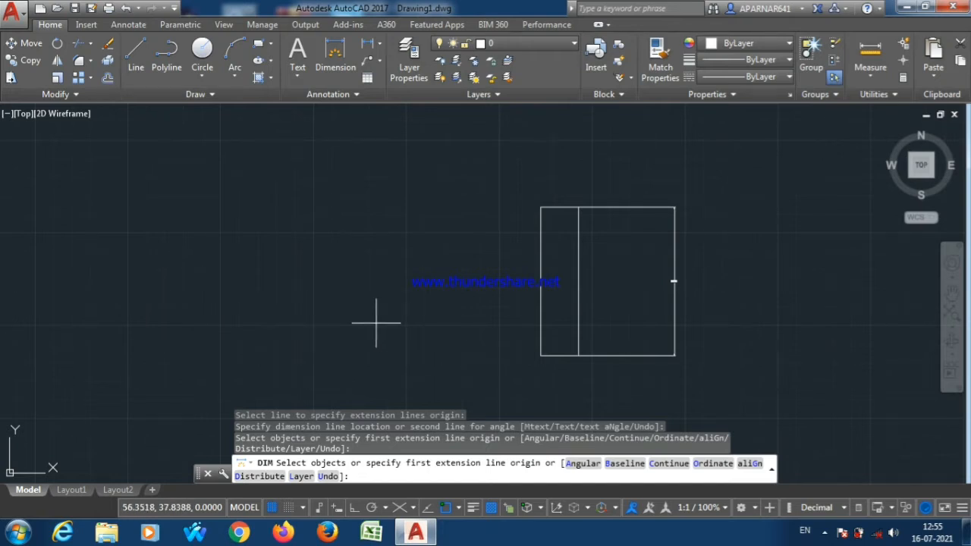
click(728, 195)
right_click(749, 353)
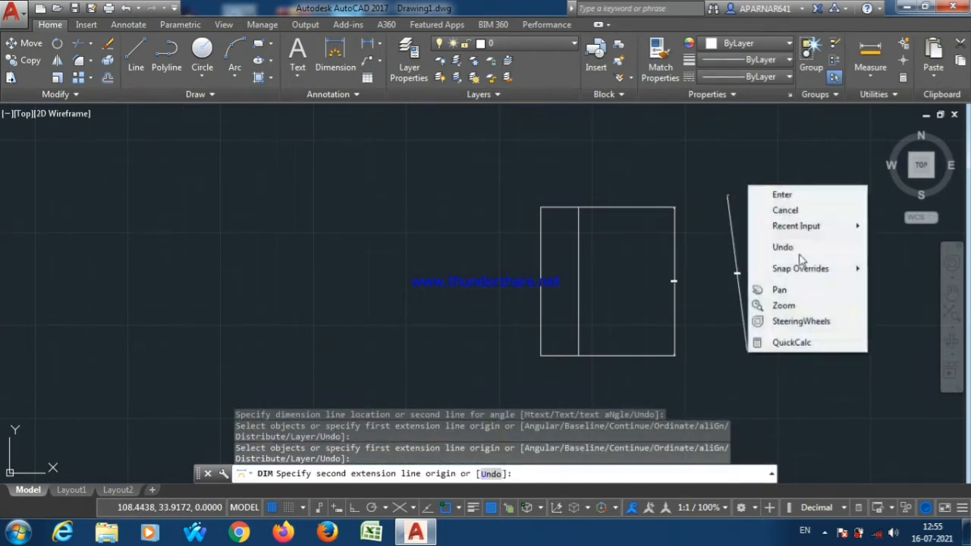
click(792, 210)
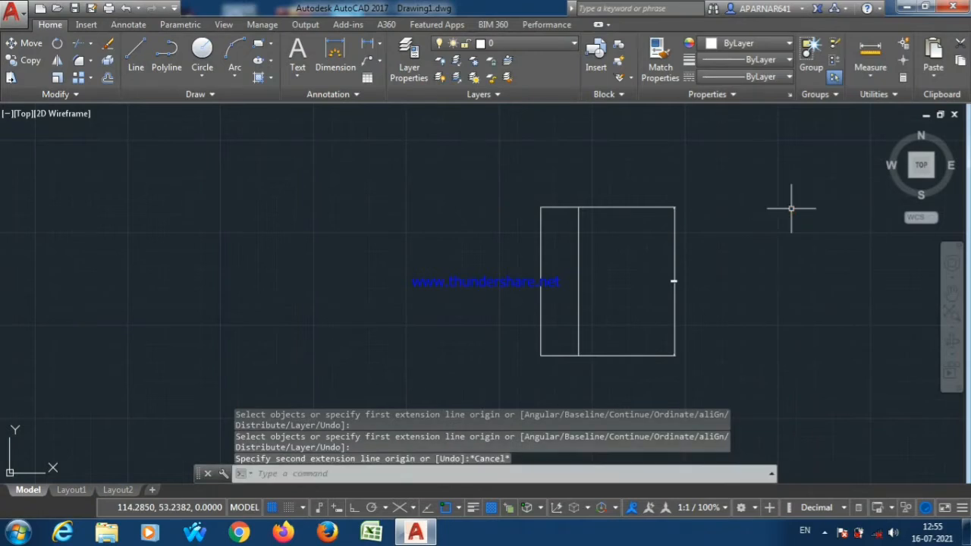
Erase the area-based rectangle together with its dimension.
mouse_move(762, 182)
mouse_down()
mouse_move(733, 402)
mouse_move(751, 173)
mouse_move(541, 167)
mouse_move(462, 342)
mouse_move(730, 376)
mouse_up()
right_click(730, 377)
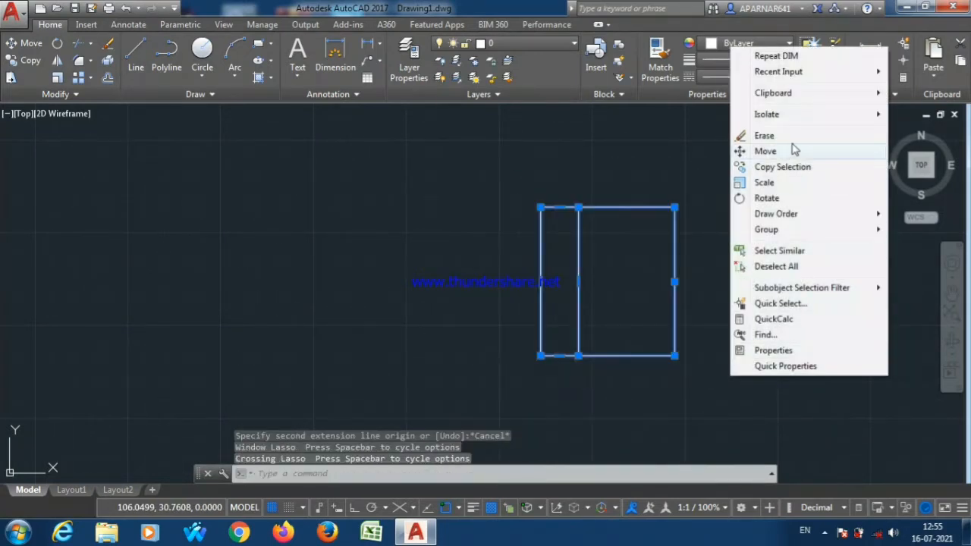
click(792, 136)
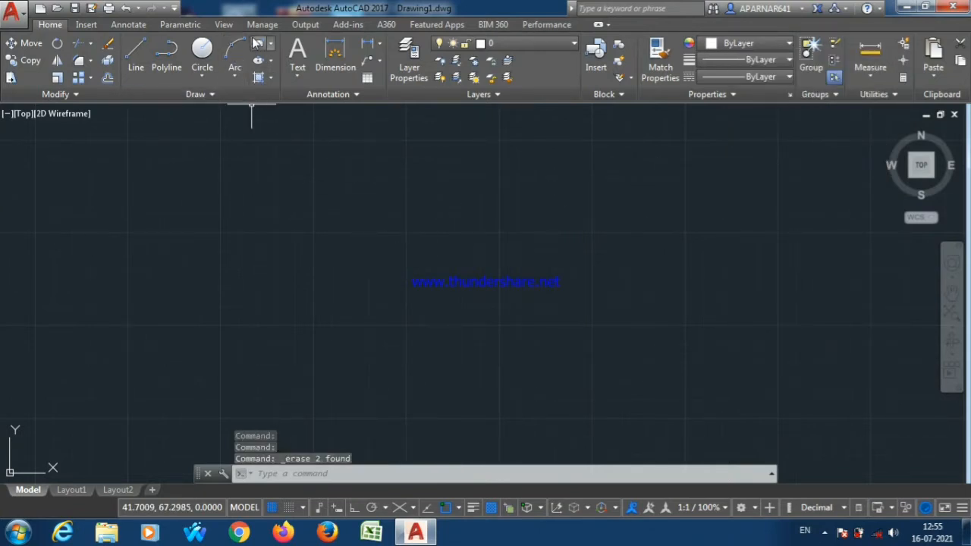
Draw a rectangle using the Dimensions option, with a length of 10 and a width of 15.
click(259, 46)
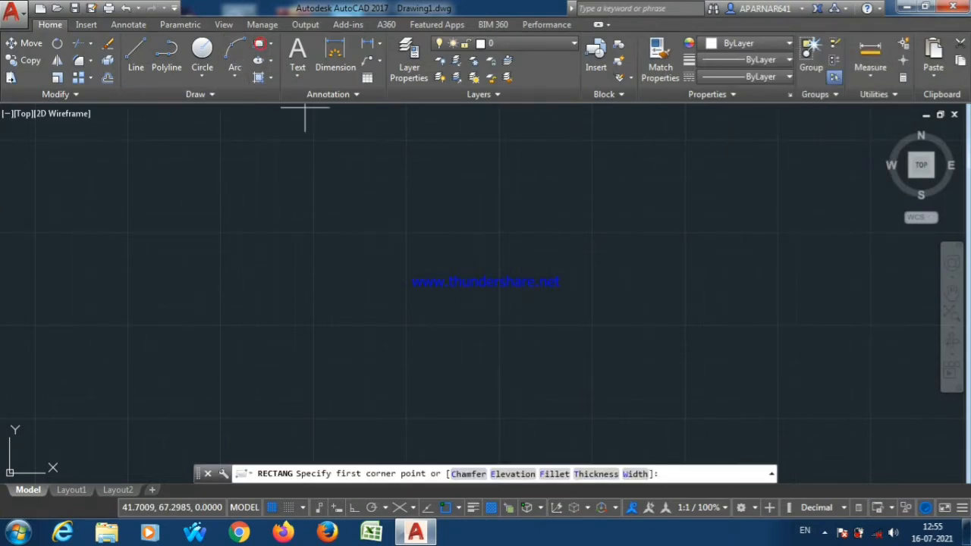
click(308, 210)
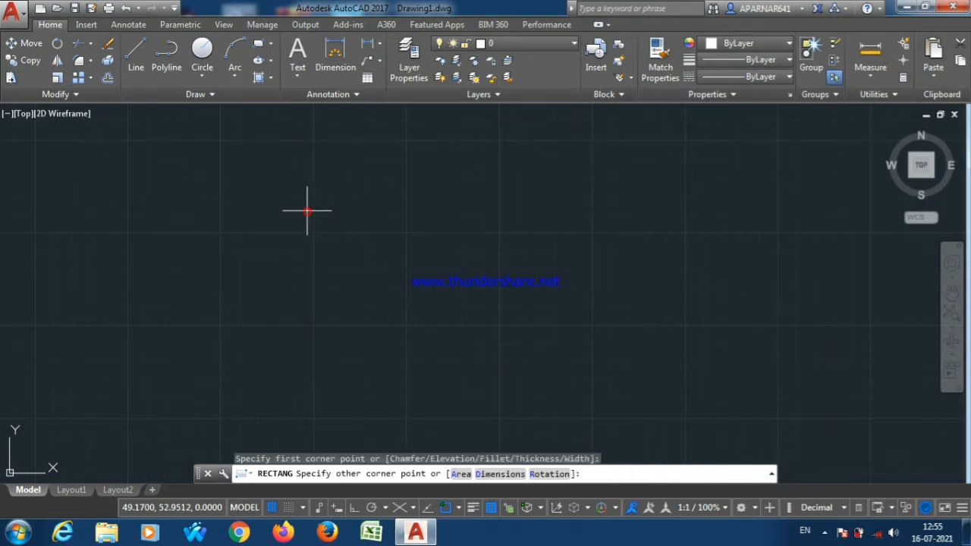
click(500, 475)
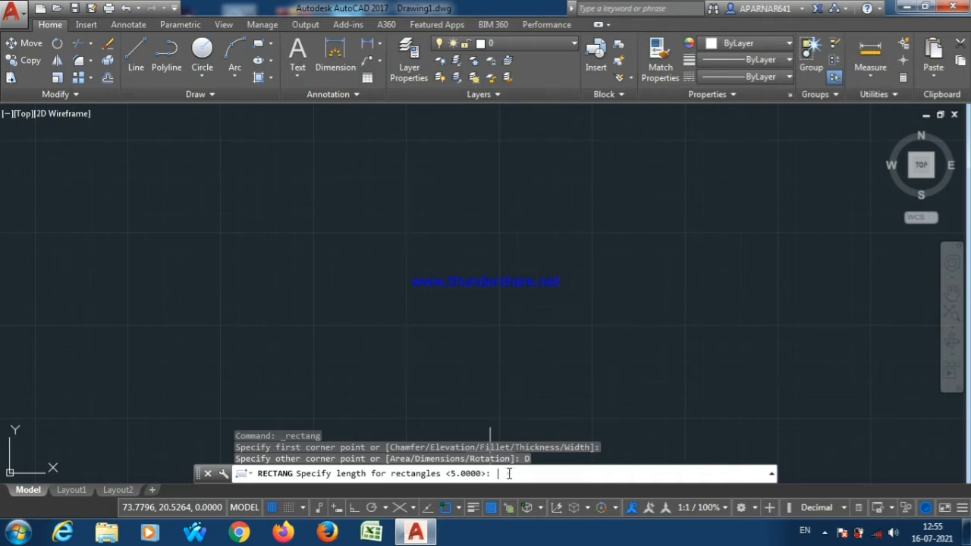
text(10)
key(Return)
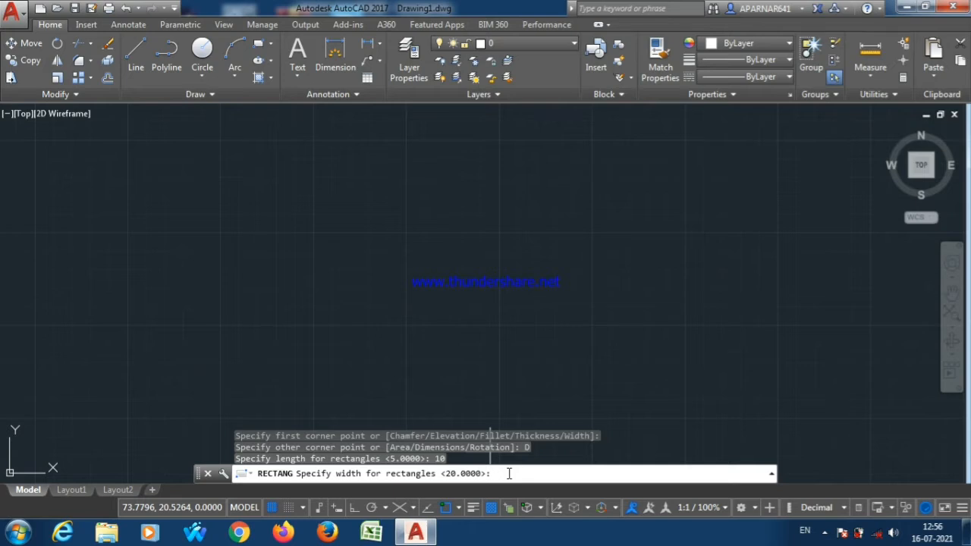
text(15)
key(Return)
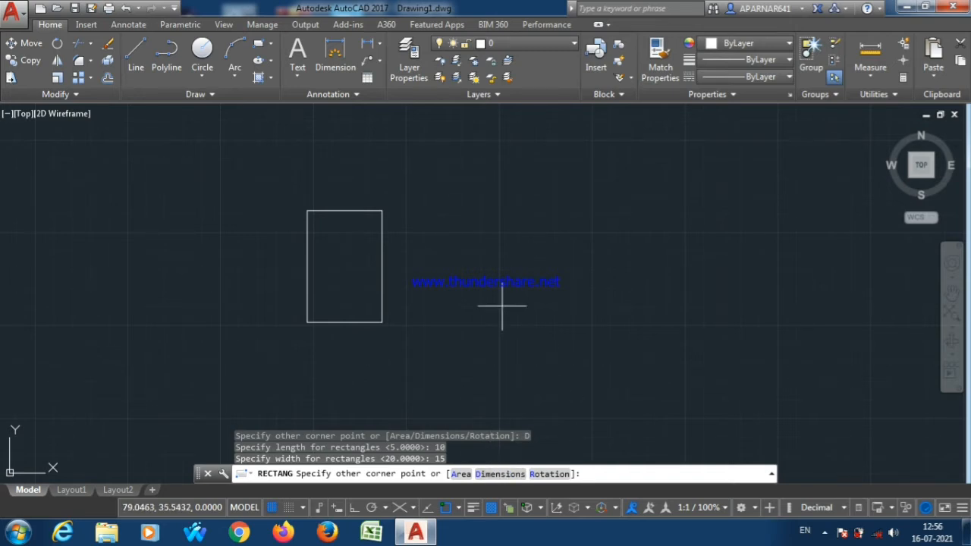
click(352, 282)
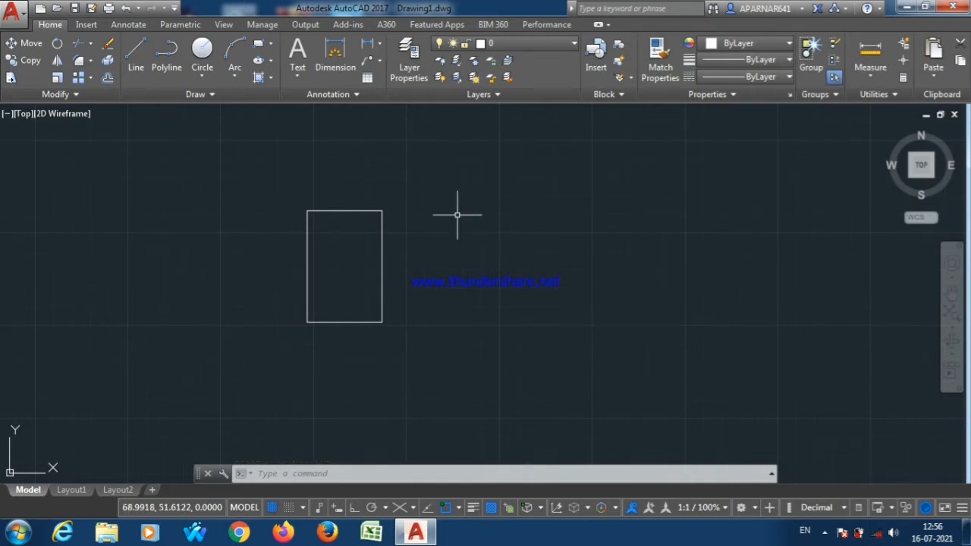
Erase the 10 by 15 rectangle.
mouse_move(460, 174)
mouse_down()
mouse_move(462, 336)
mouse_move(466, 181)
mouse_move(217, 174)
mouse_move(403, 371)
mouse_up()
right_click(404, 371)
click(491, 258)
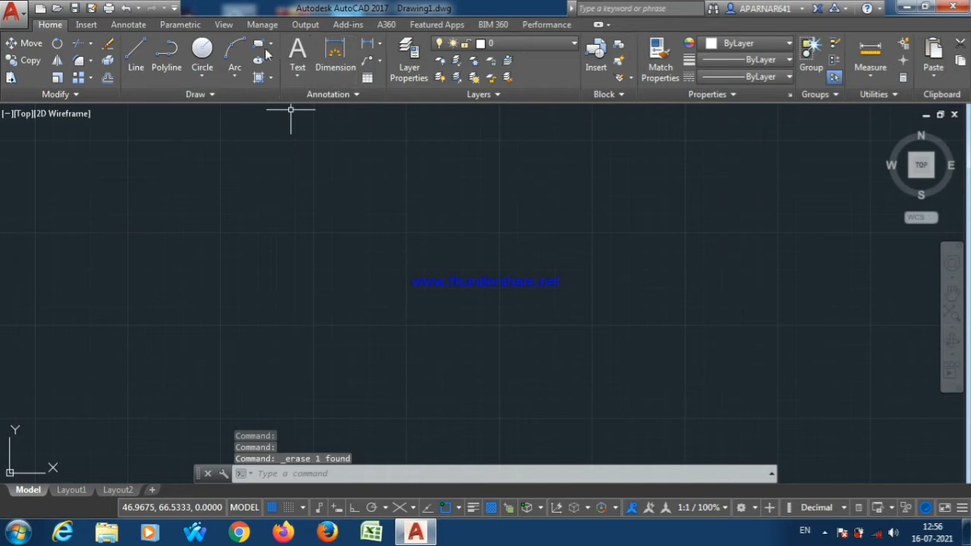
Draw a rectangle with a rotation angle of 30, using the Dimensions option with a length of 10 and a width of 15.
click(258, 43)
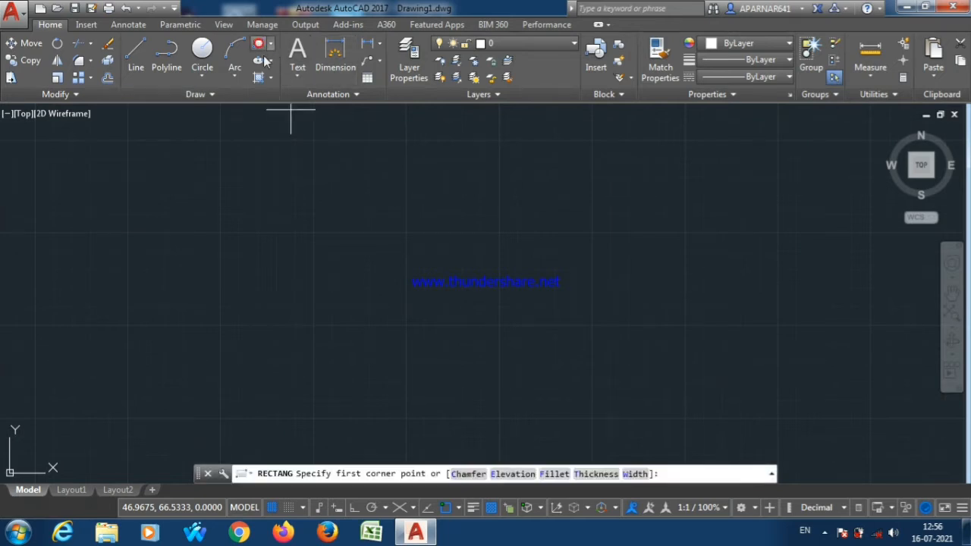
click(312, 207)
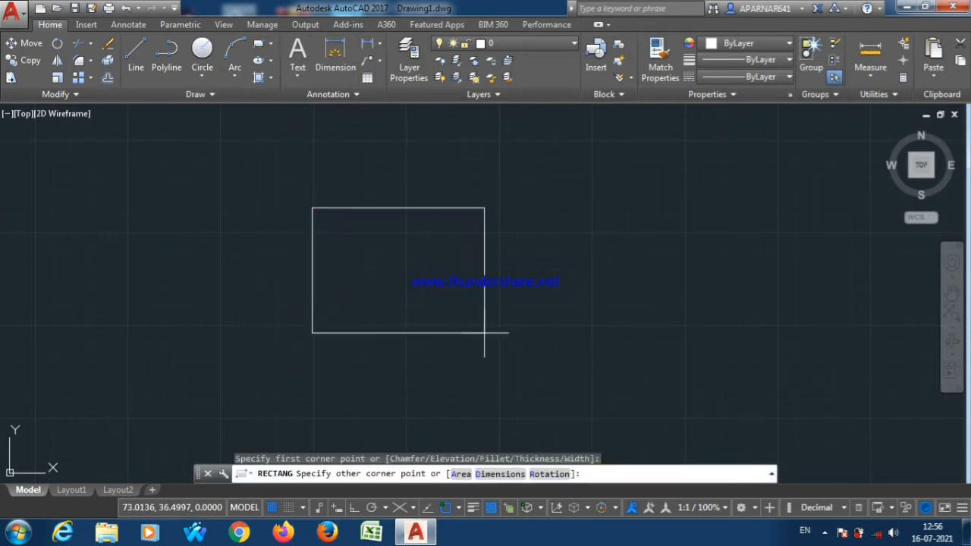
click(553, 475)
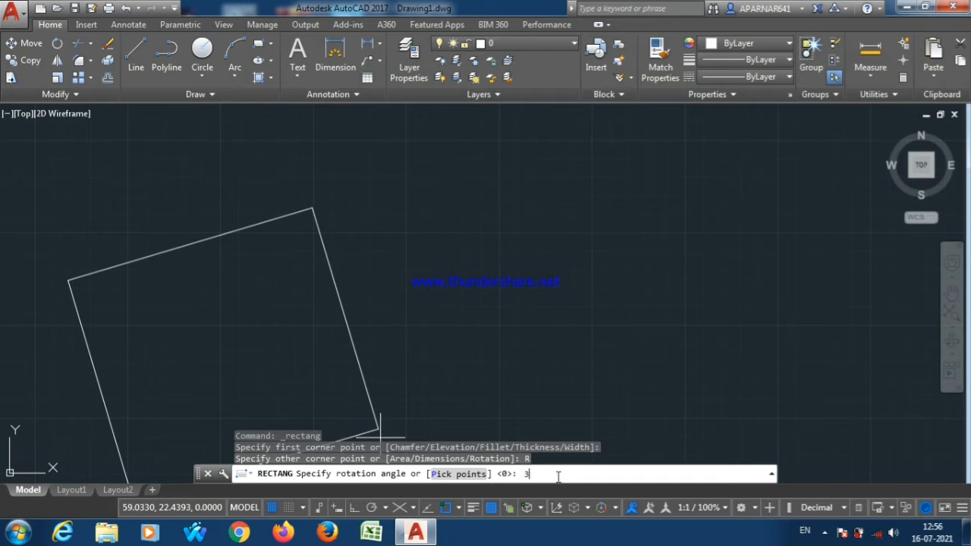
key(Return)
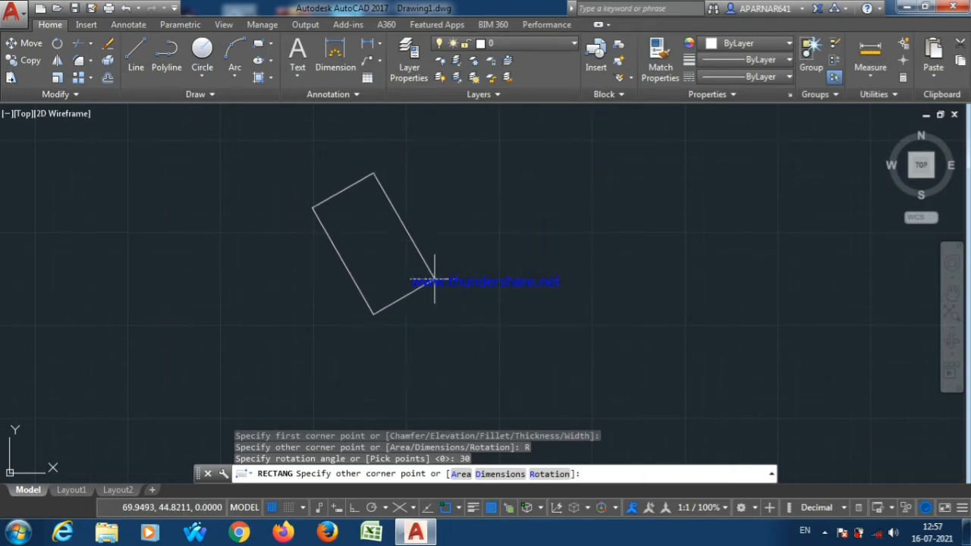
click(500, 474)
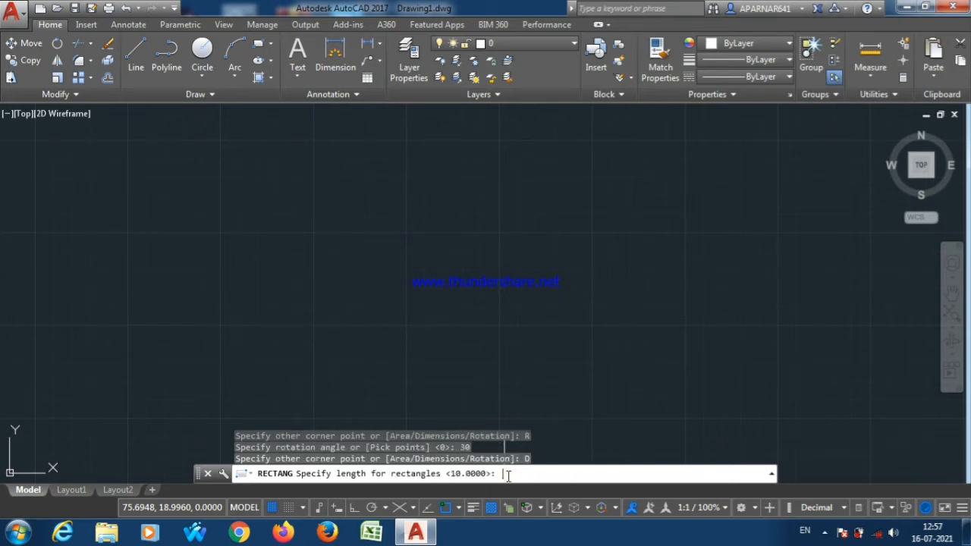
text(10)
key(Return)
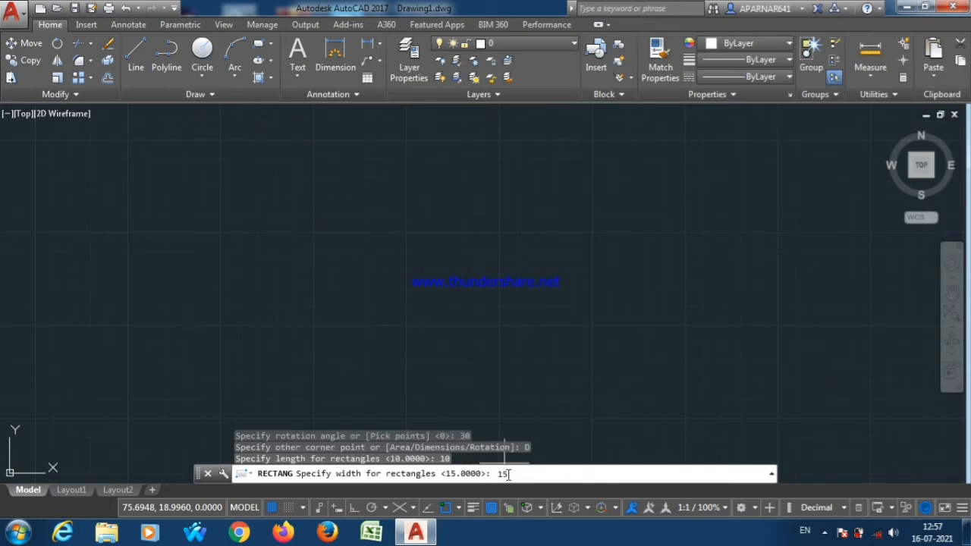
key(Return)
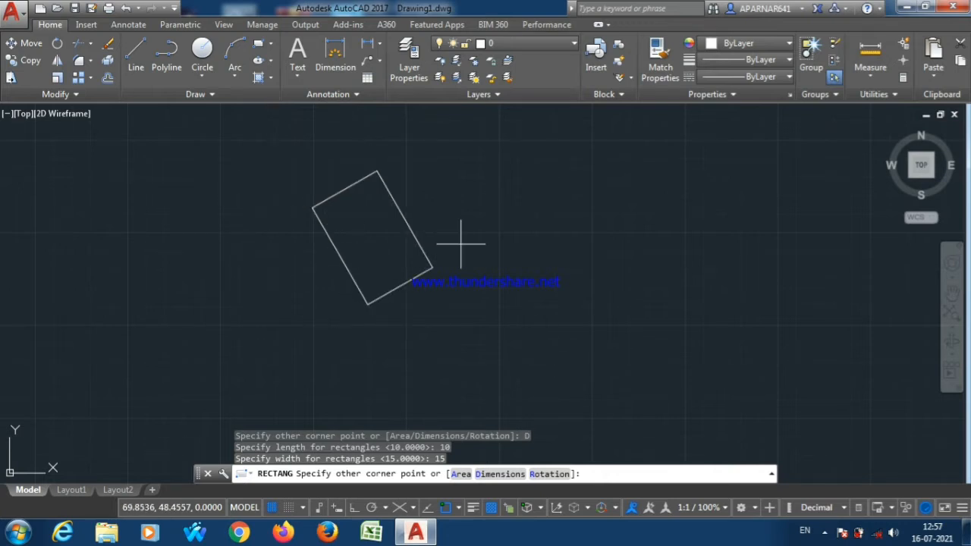
key(Return)
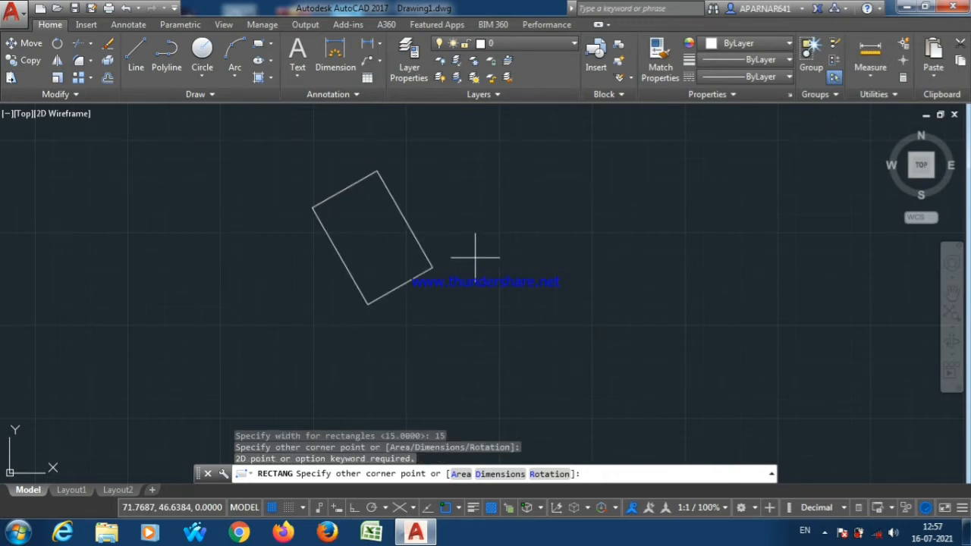
click(475, 259)
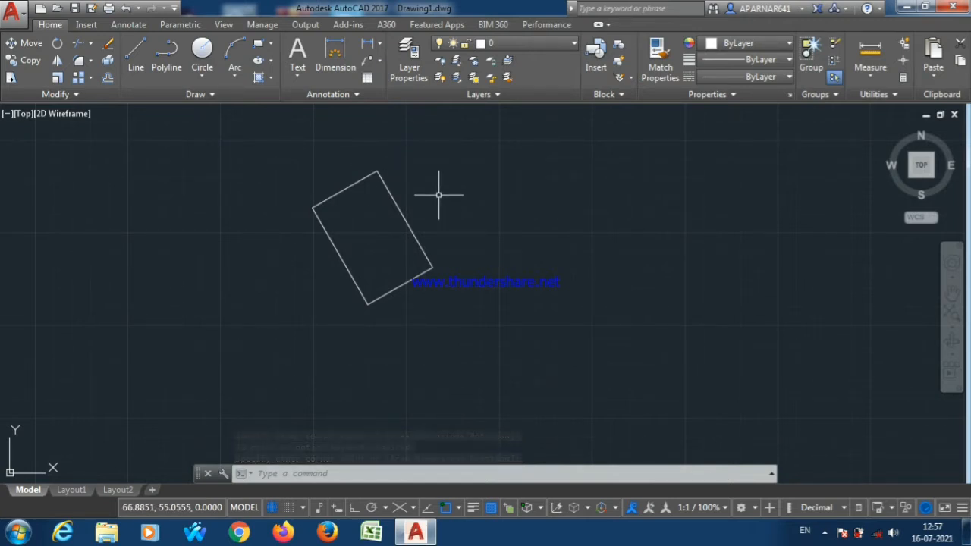
click(368, 304)
mouse_move(368, 305)
click(295, 344)
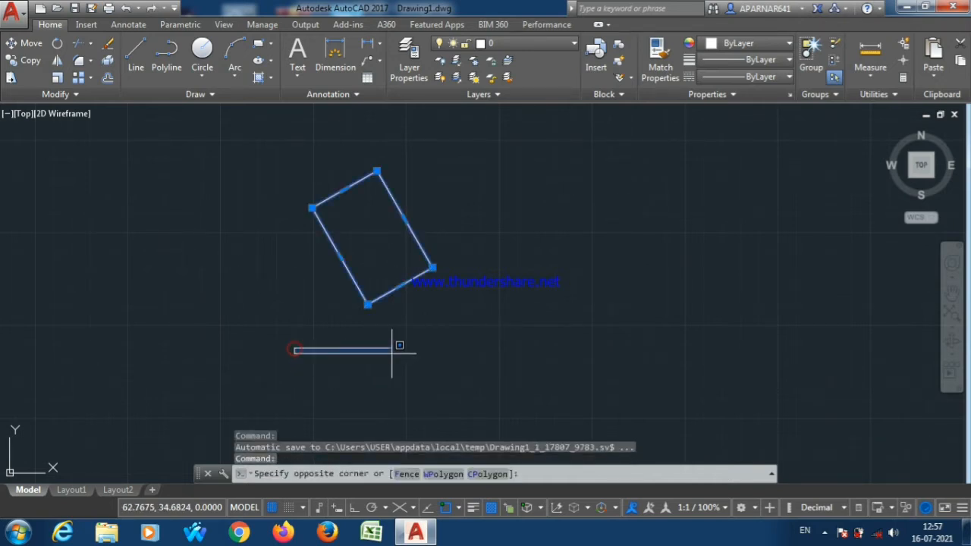
click(533, 308)
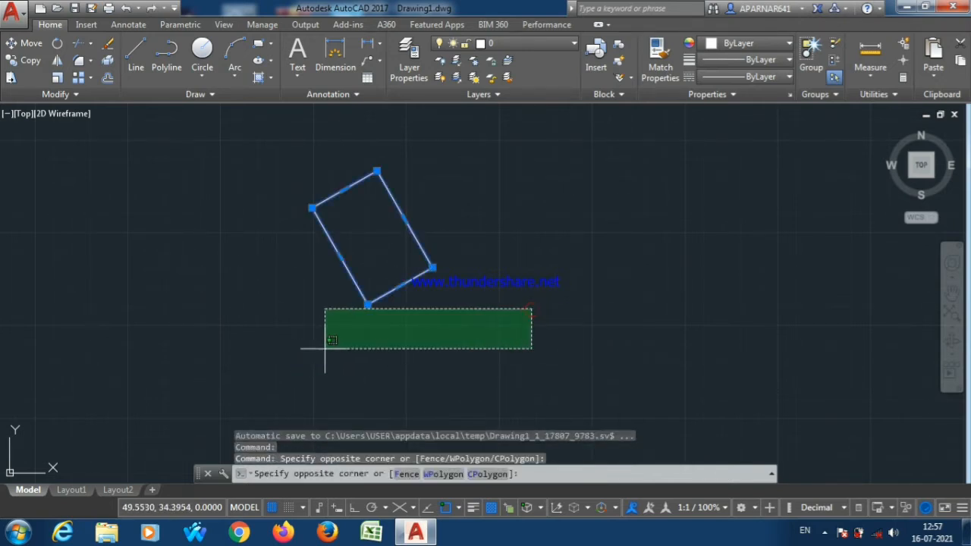
click(337, 351)
Draw a second, longer rectangle from two opposite corners beside the tilted one, keeping the current 30-degree rotation.
click(259, 44)
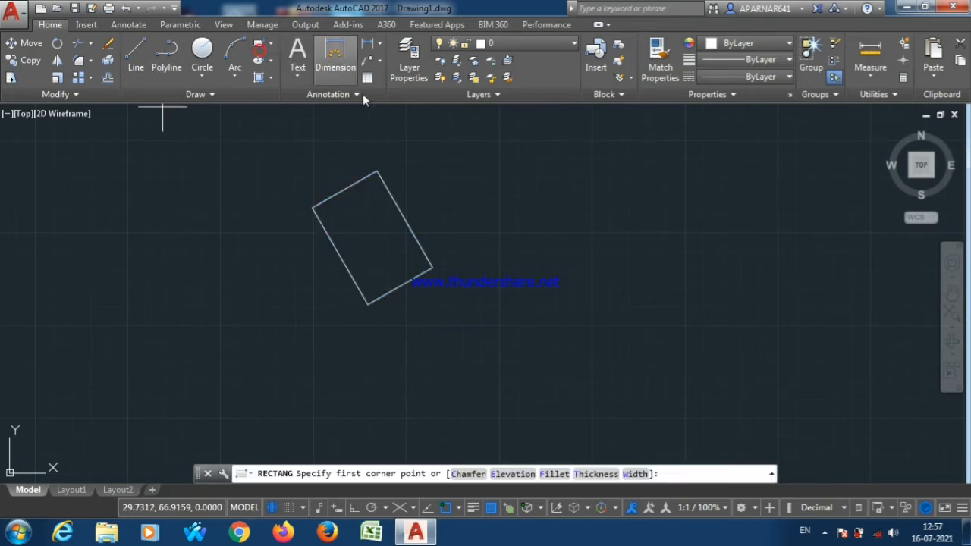
click(514, 318)
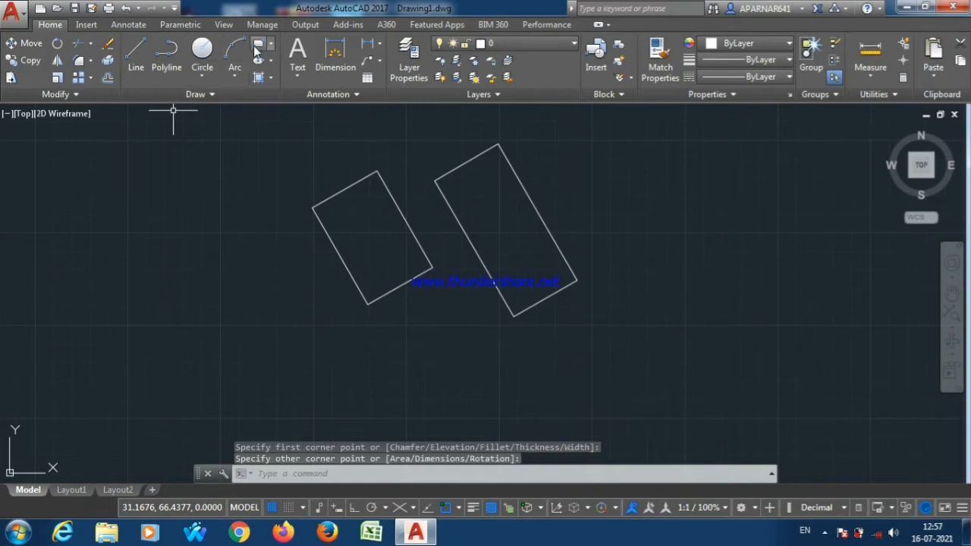
Draw an upright rectangle to the left of the tilted ones, resetting the rotation angle to 0 before placing the opposite corner.
click(259, 43)
click(142, 197)
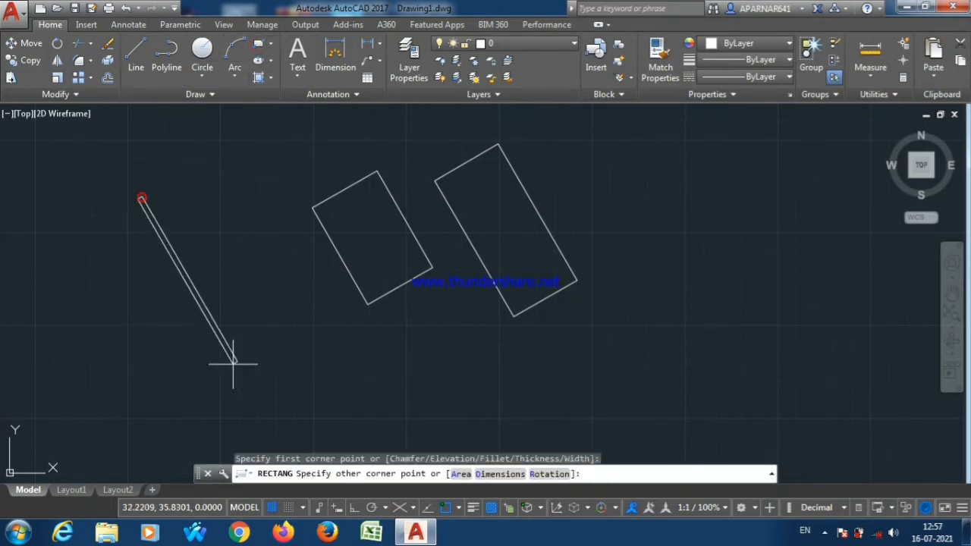
click(542, 475)
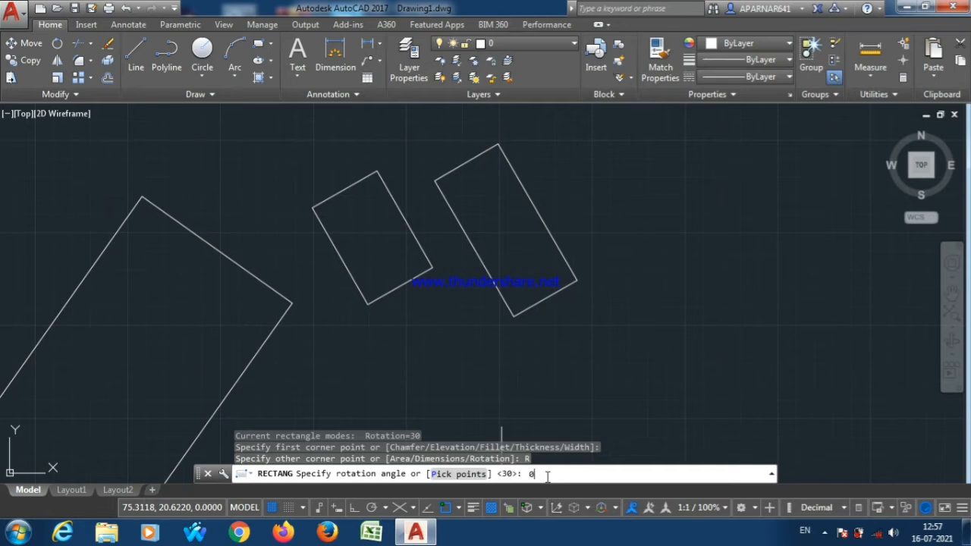
text(0)
key(Return)
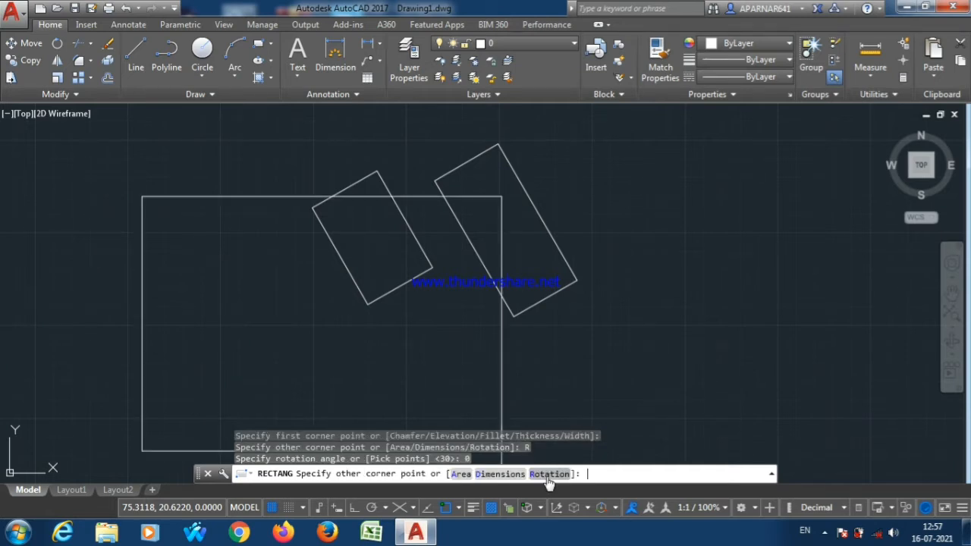
click(273, 351)
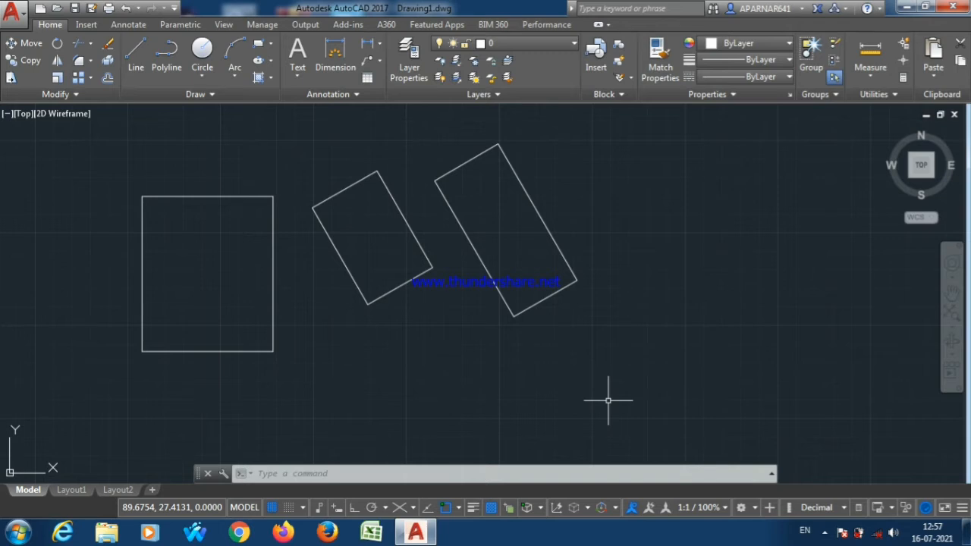
click(258, 43)
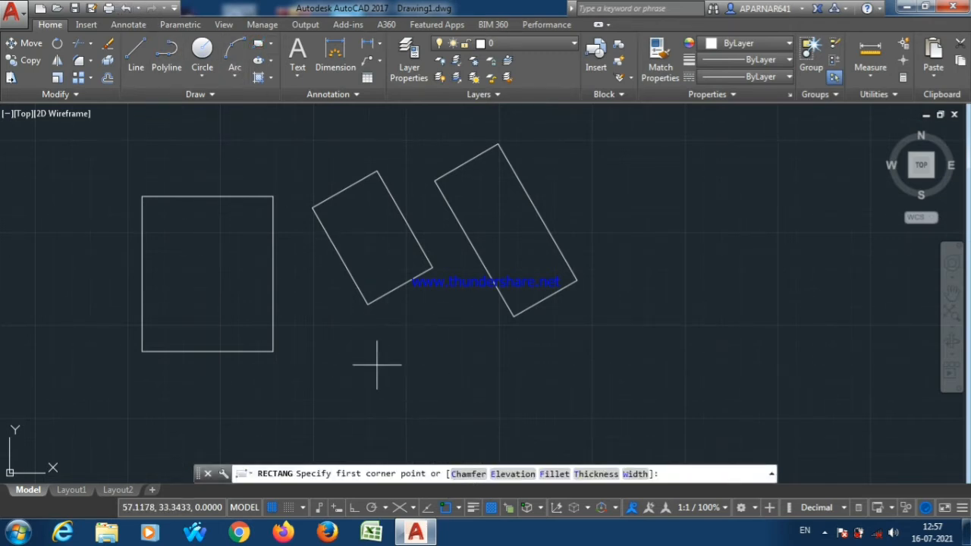
click(377, 367)
click(461, 473)
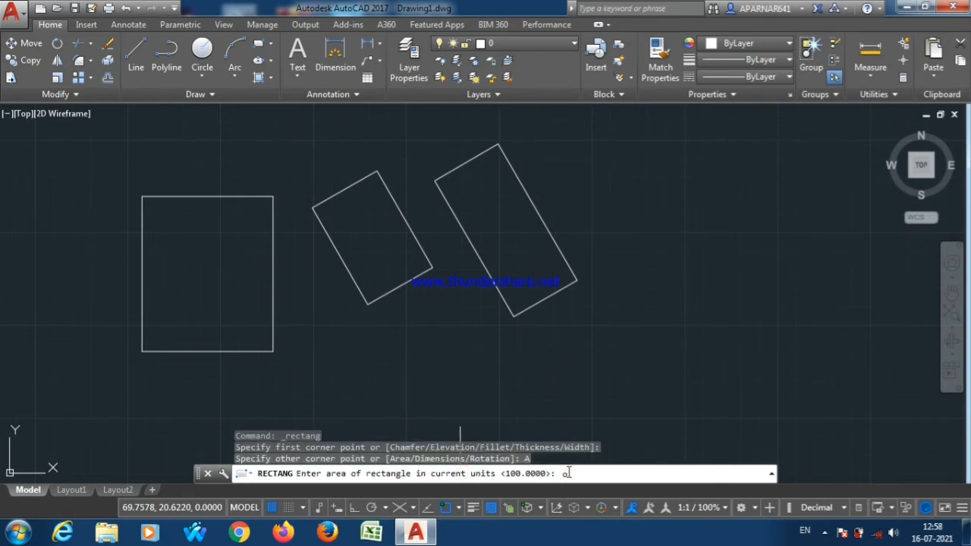
key(Return)
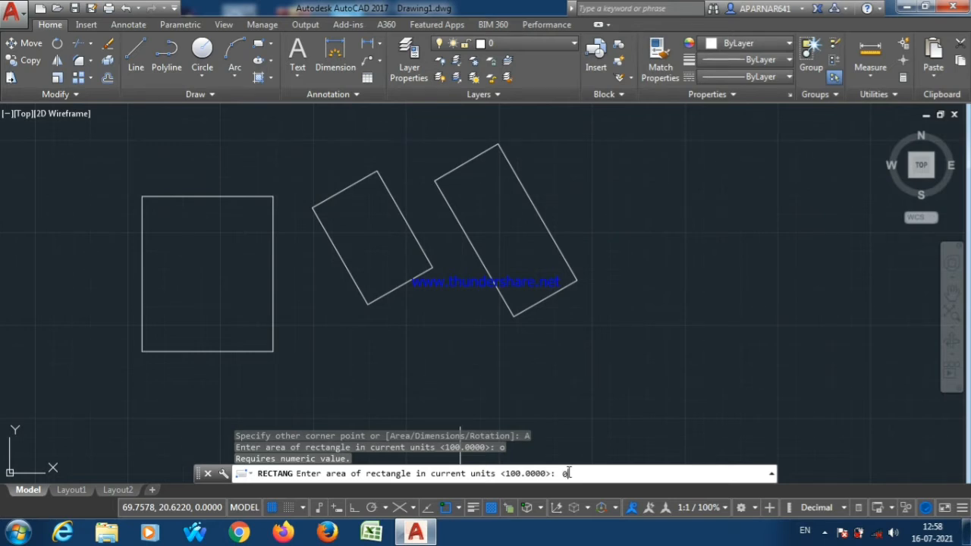
key(Return)
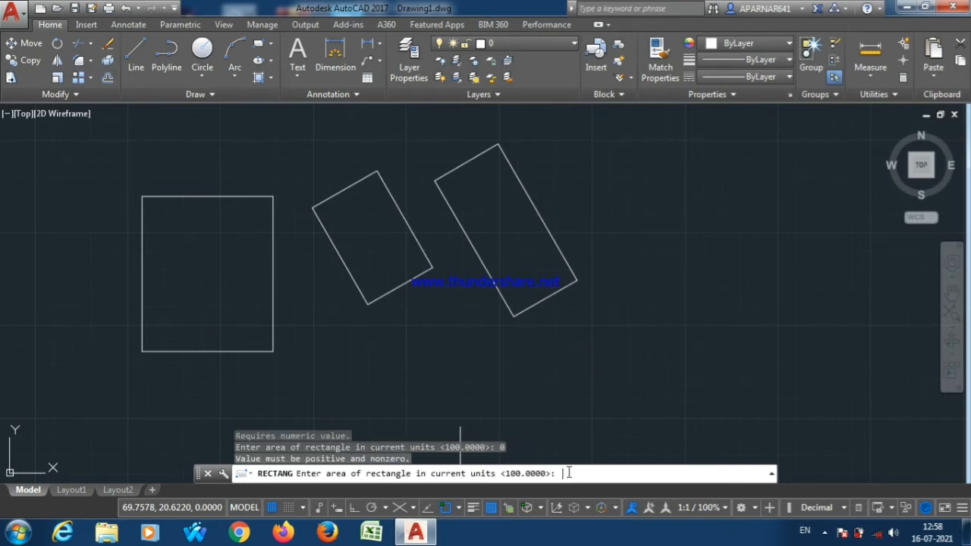
key(Return)
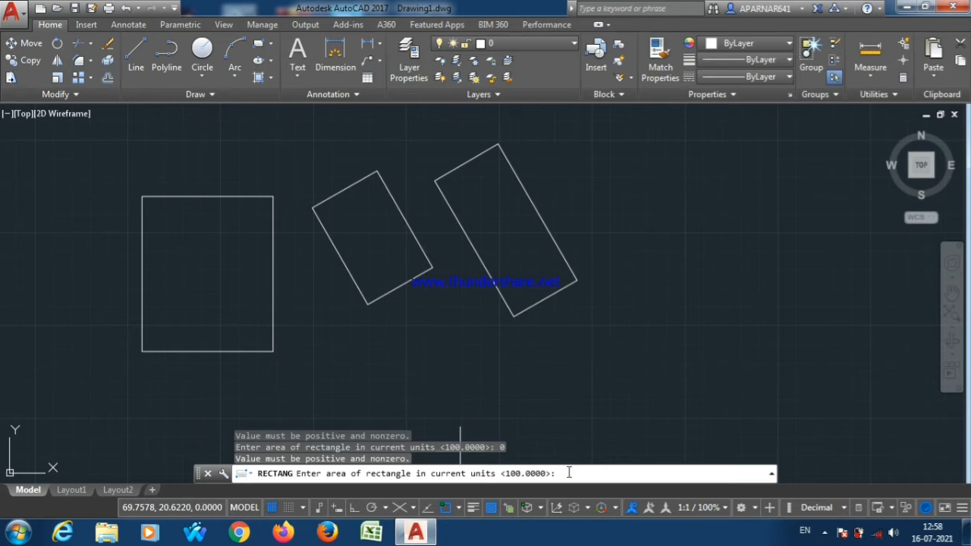
key(Return)
right_click(624, 335)
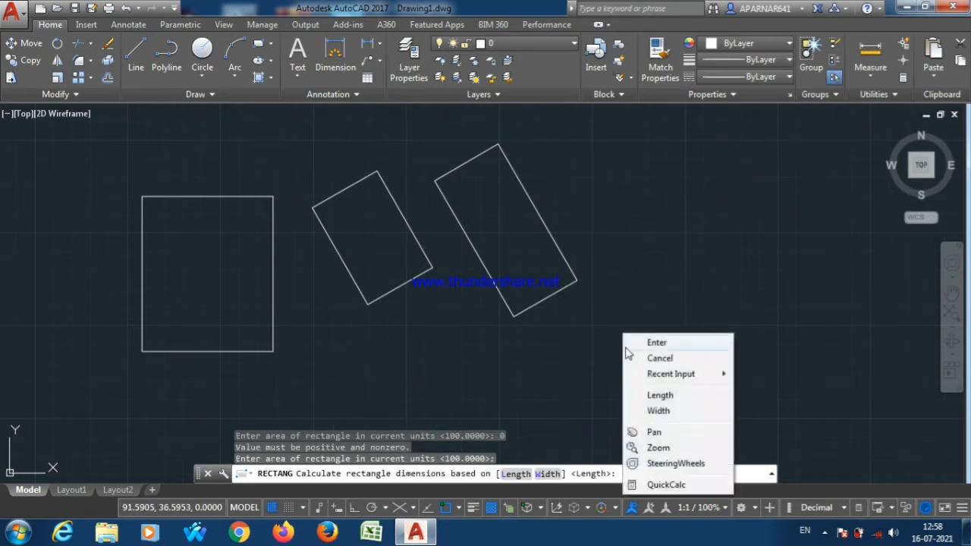
click(650, 358)
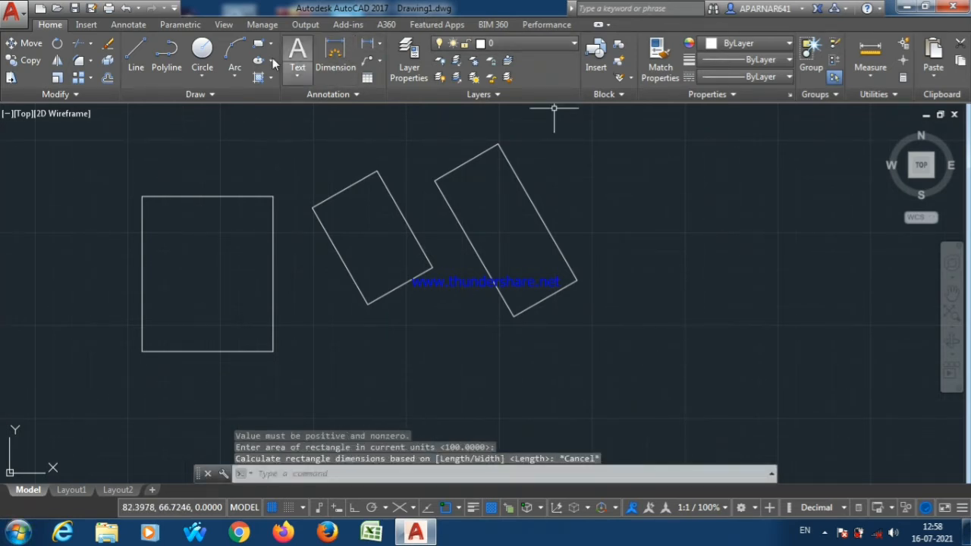
Draw a rectangle using the Dimensions option, with a length of 0 and a width of 0, above and right of the tilted rectangles.
click(259, 44)
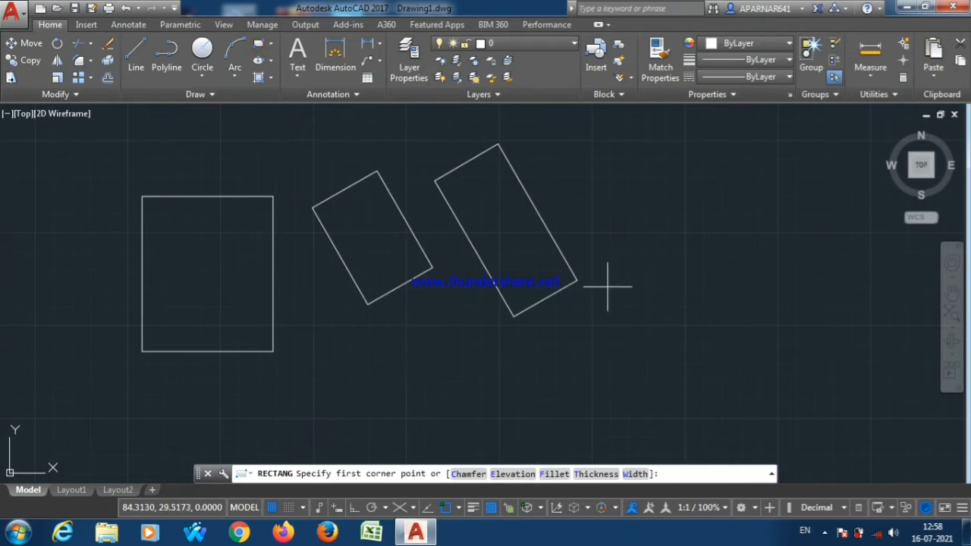
click(666, 166)
text(D)
key(Return)
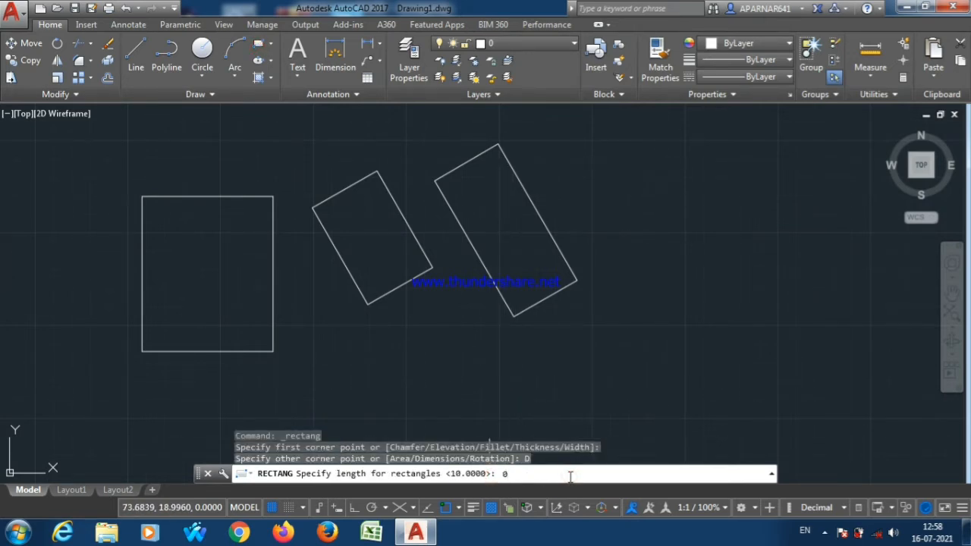
key(Return)
text(0)
key(Return)
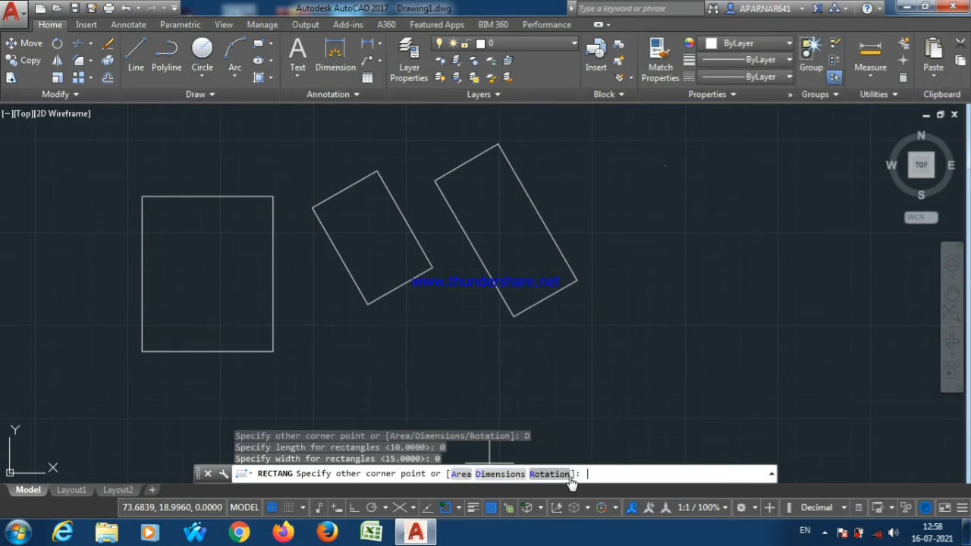
click(649, 204)
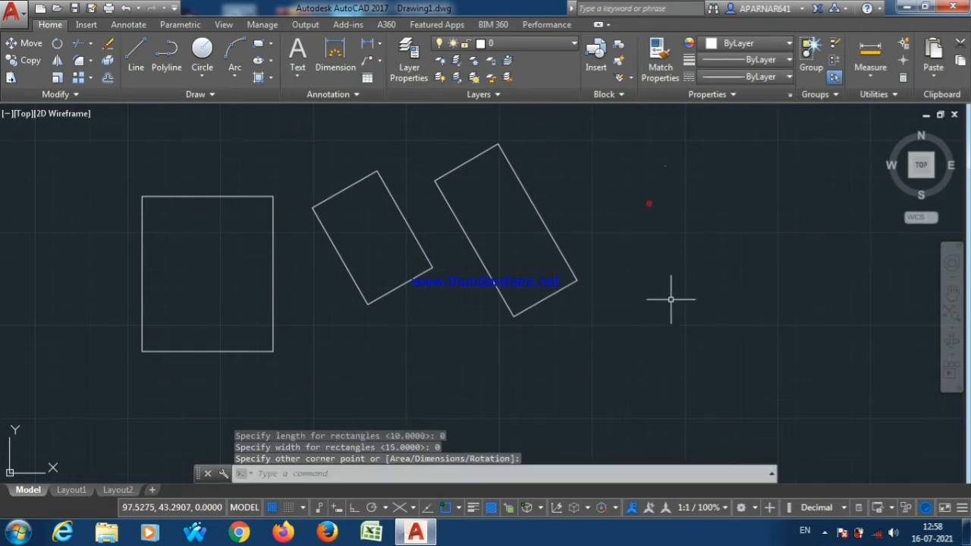
Draw an upright rectangle from two opposite corners to the right of the tilted rectangles.
click(258, 43)
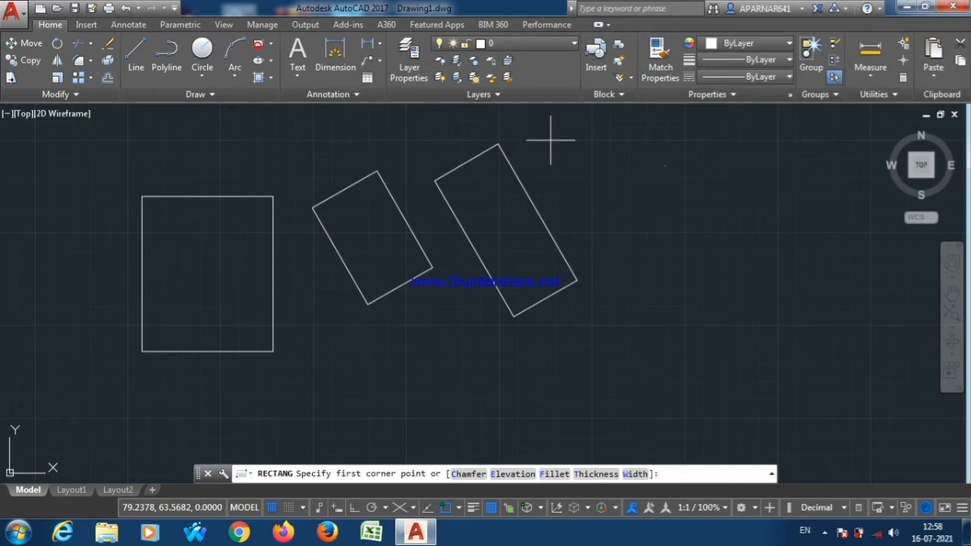
click(613, 216)
click(786, 353)
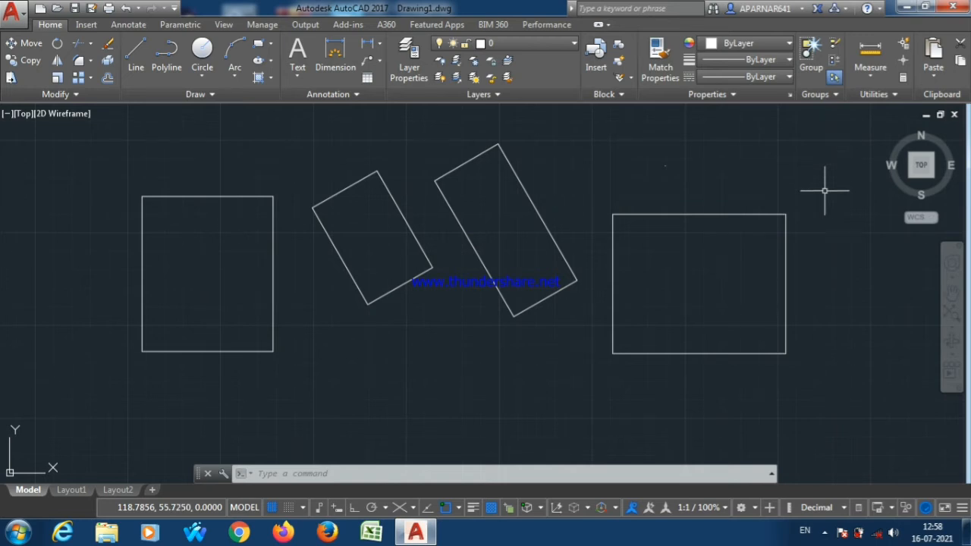
Erase all the rectangles in the drawing, including the zero-size one.
mouse_move(824, 144)
mouse_down()
mouse_move(853, 342)
mouse_move(804, 225)
mouse_move(822, 147)
mouse_move(346, 134)
mouse_move(147, 188)
mouse_move(314, 390)
mouse_move(848, 411)
mouse_up()
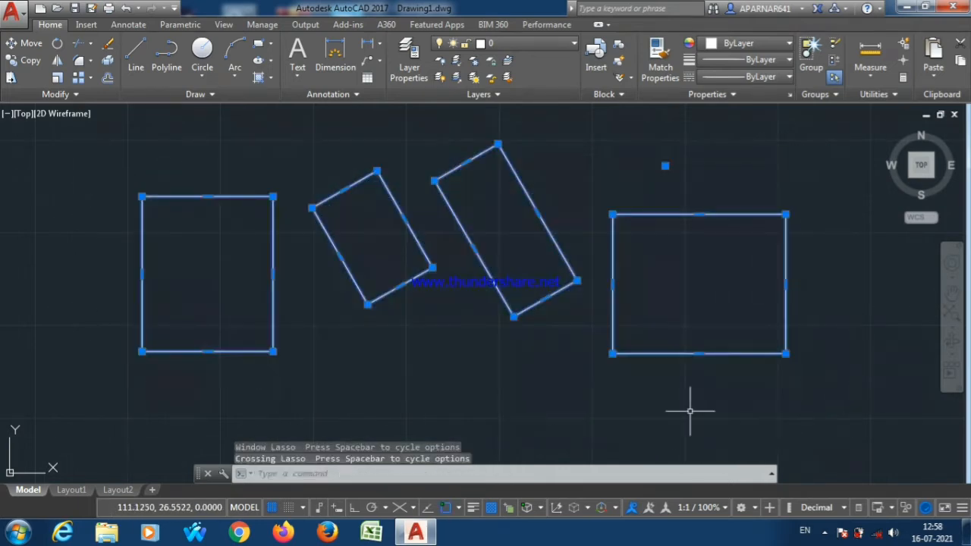
right_click(513, 383)
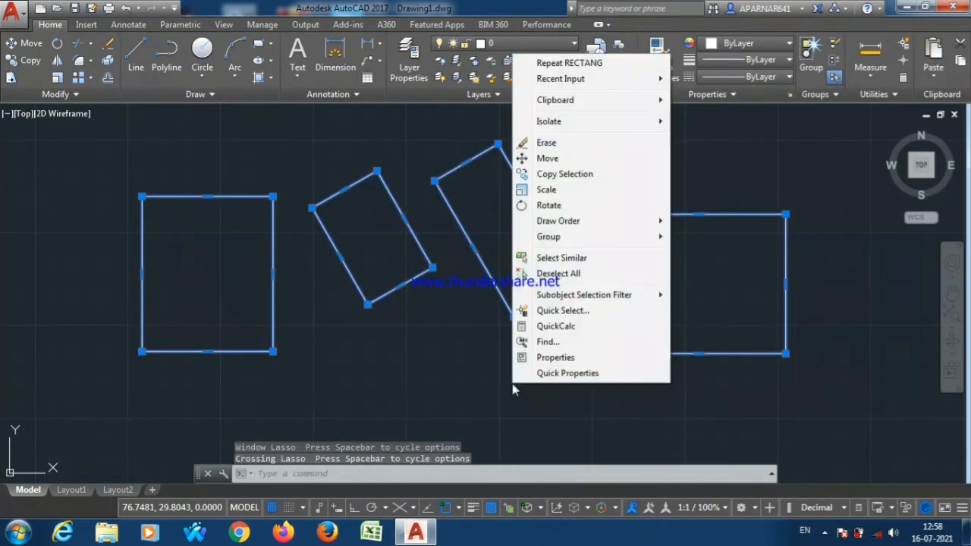
click(548, 143)
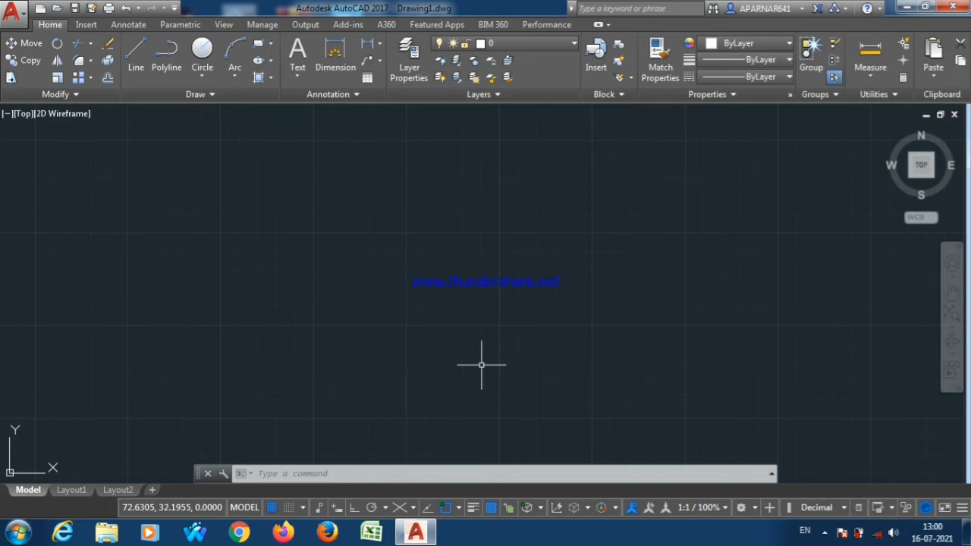
Draw an upright rectangle about 43 by 23 units from two opposite corners in the empty drawing.
click(259, 46)
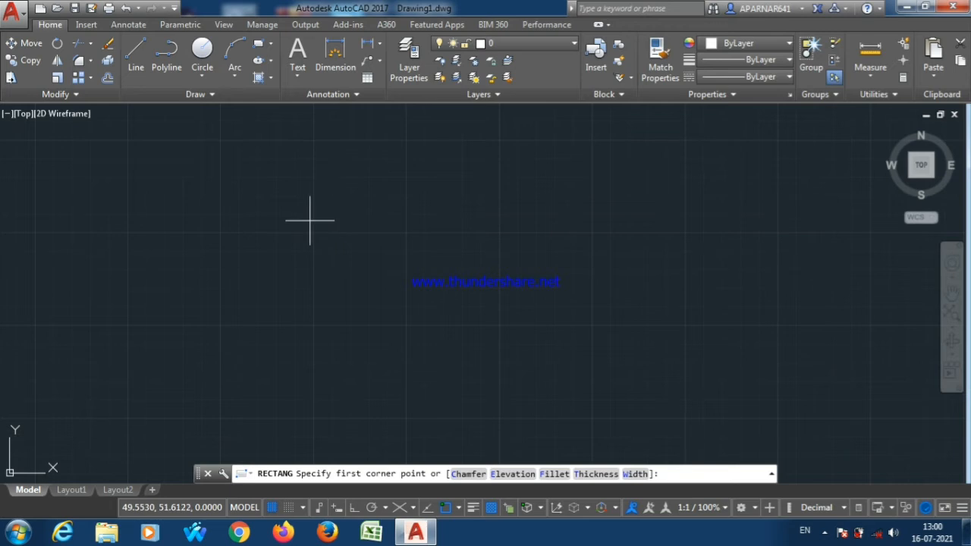
click(258, 43)
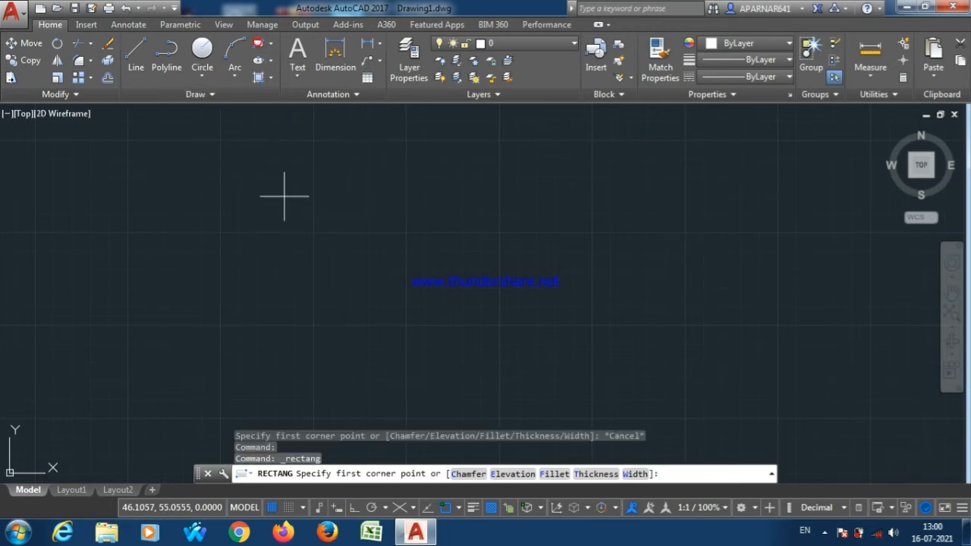
click(285, 196)
click(607, 368)
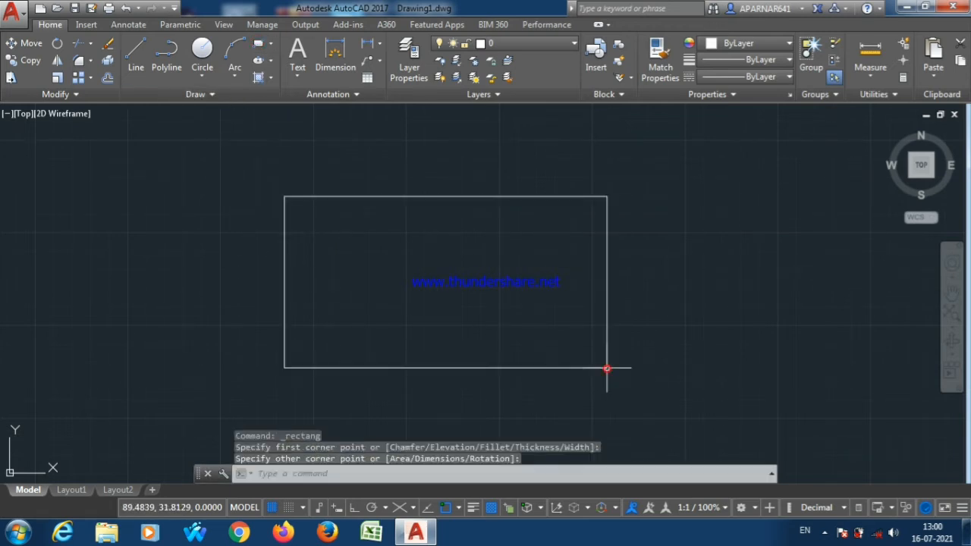
Draw a diagonal line across the rectangle's upper-left corner, from its left edge to its top edge.
click(136, 57)
click(285, 248)
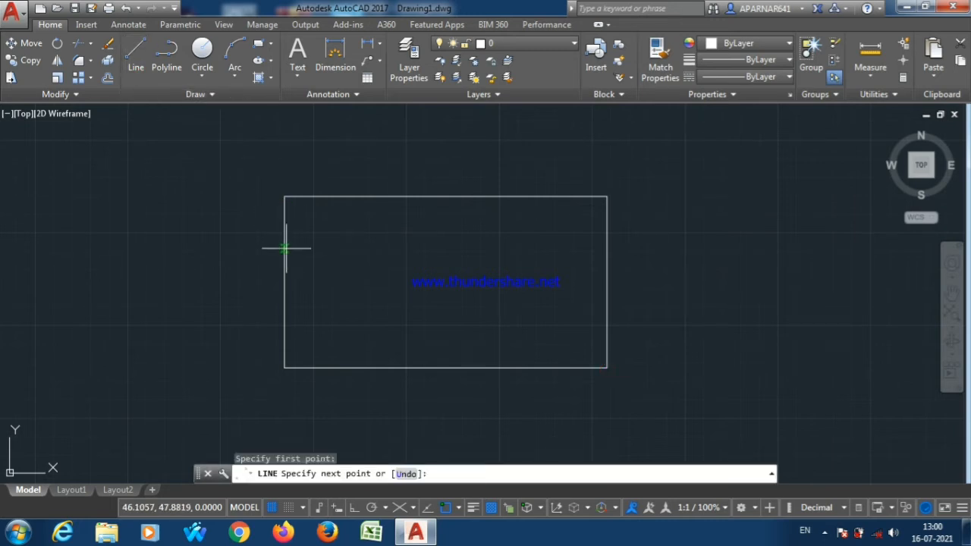
click(327, 195)
click(450, 242)
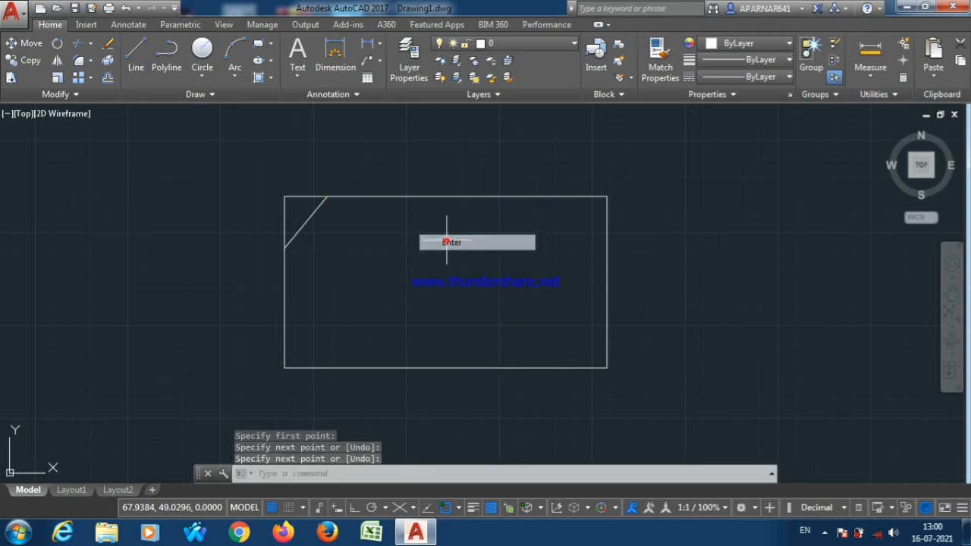
Dimension the vertical distance from the diagonal line's lower end to the rectangle's upper-left corner, placing the dimension outside the left edge.
click(330, 57)
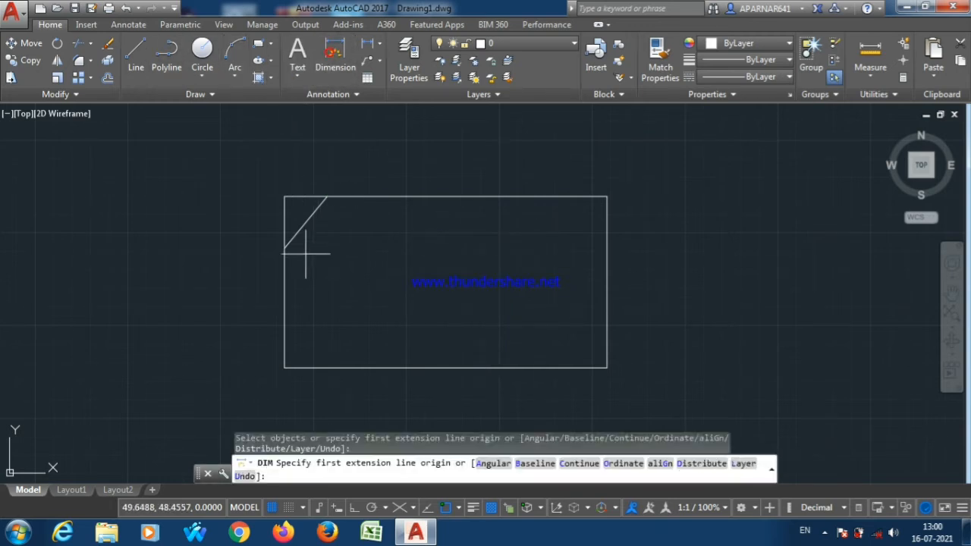
click(284, 247)
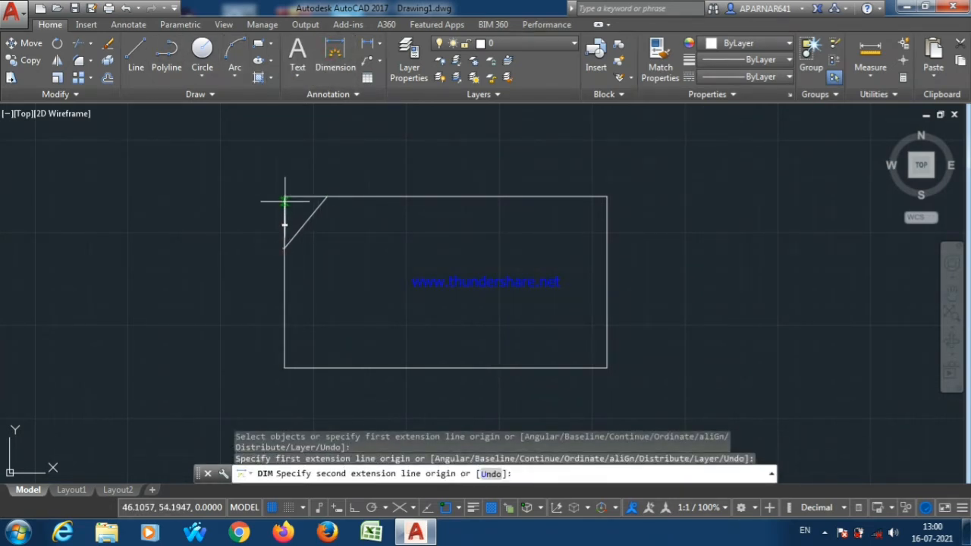
click(284, 198)
click(228, 224)
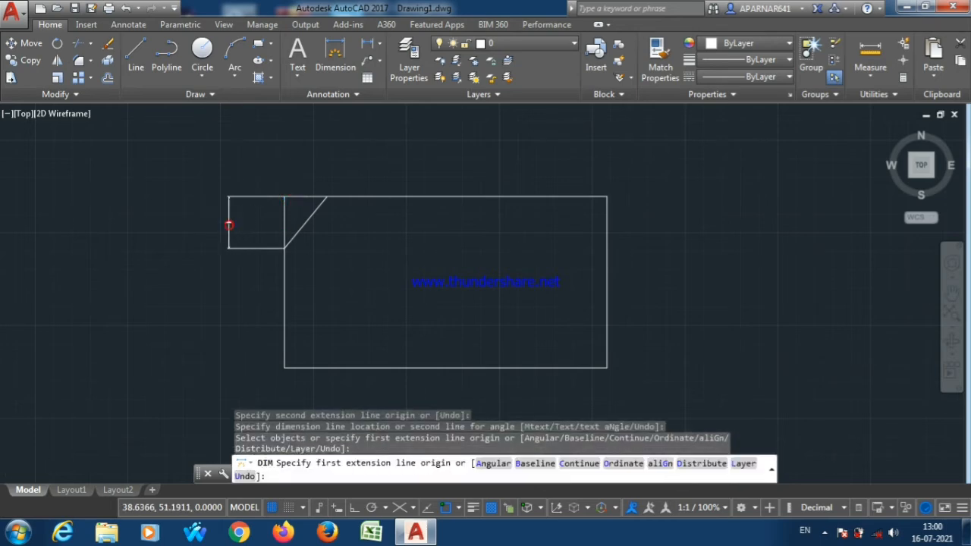
scroll(215, 217, up, 5)
scroll(220, 227, down, 5)
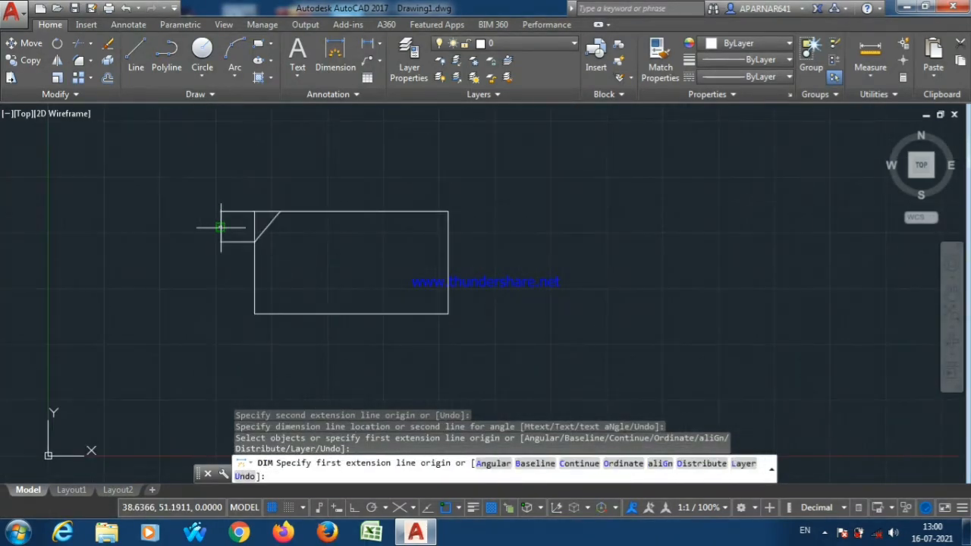
right_click(220, 227)
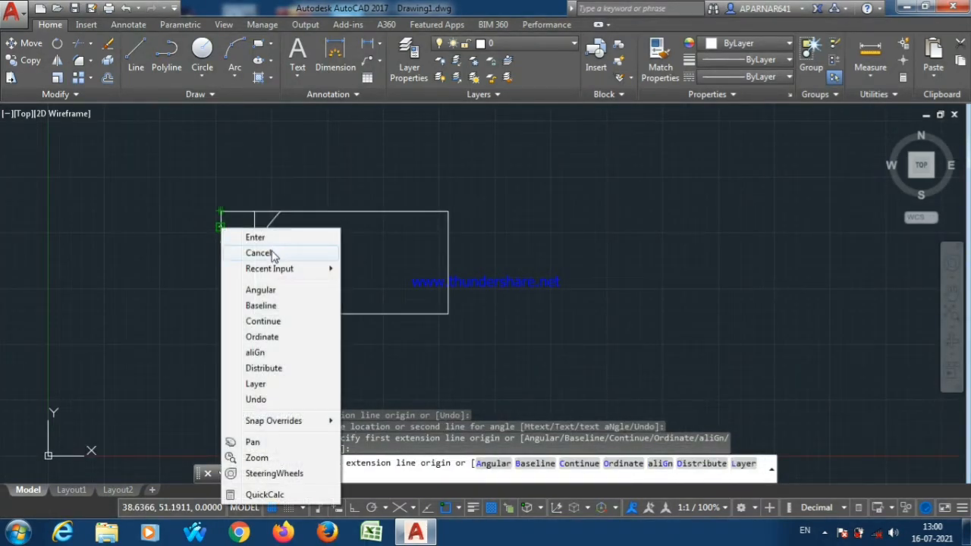
click(272, 254)
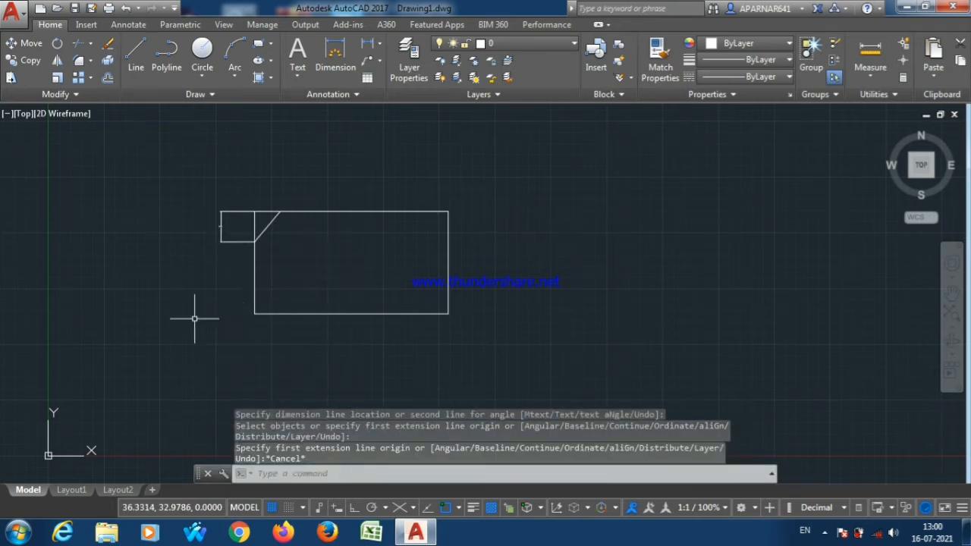
Draw a chamfered rectangle to the right of the plain one, with first and second chamfer distances of 7.
scroll(194, 318, down, 4)
scroll(375, 314, up, 4)
scroll(349, 297, up, 2)
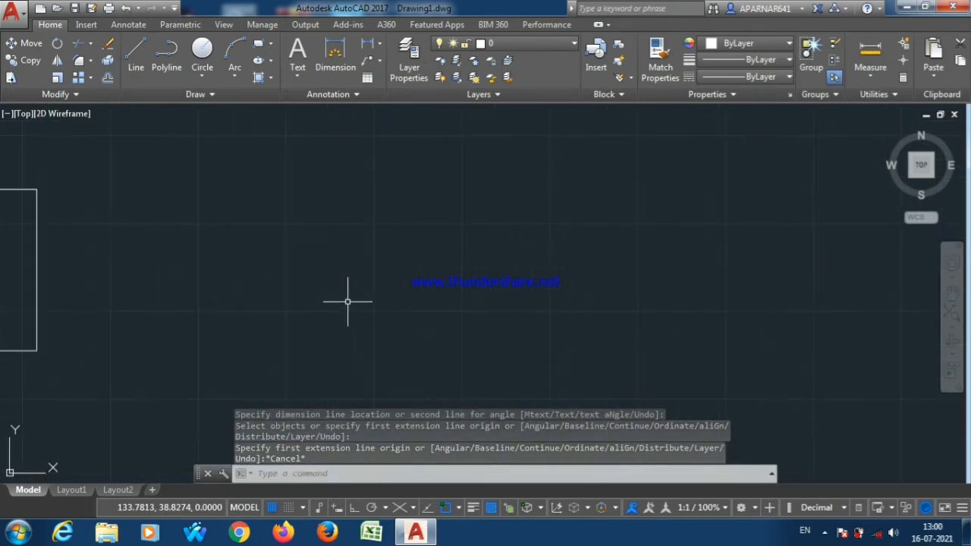
scroll(266, 200, down, 2)
click(261, 44)
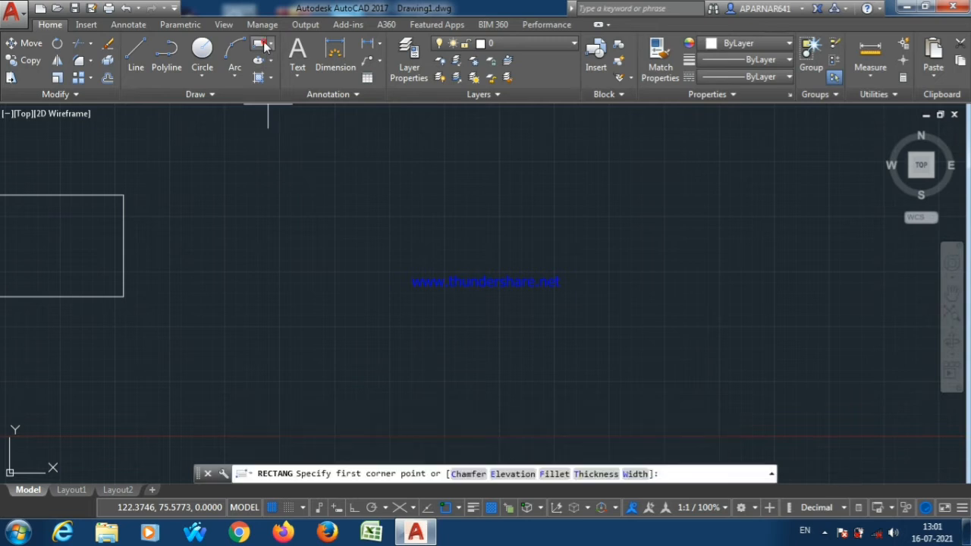
click(475, 474)
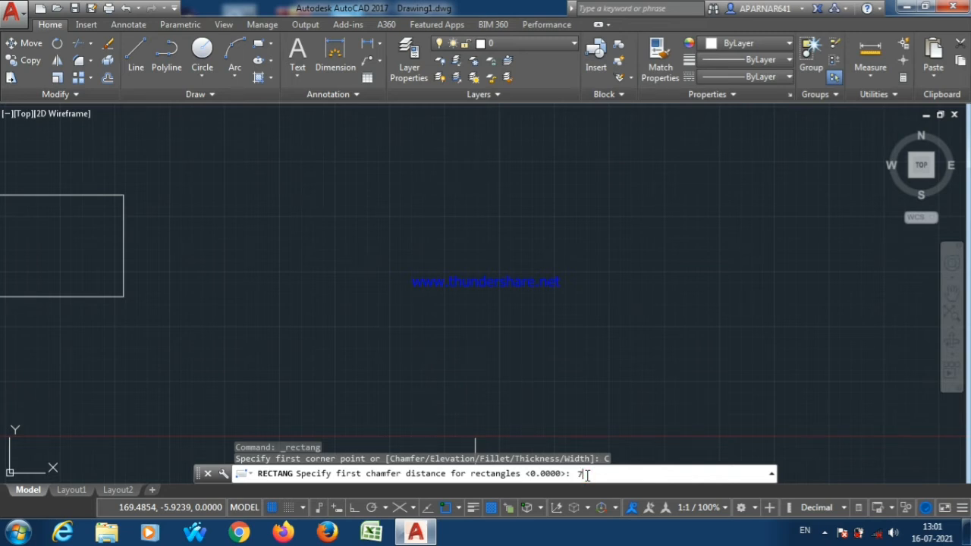
key(Return)
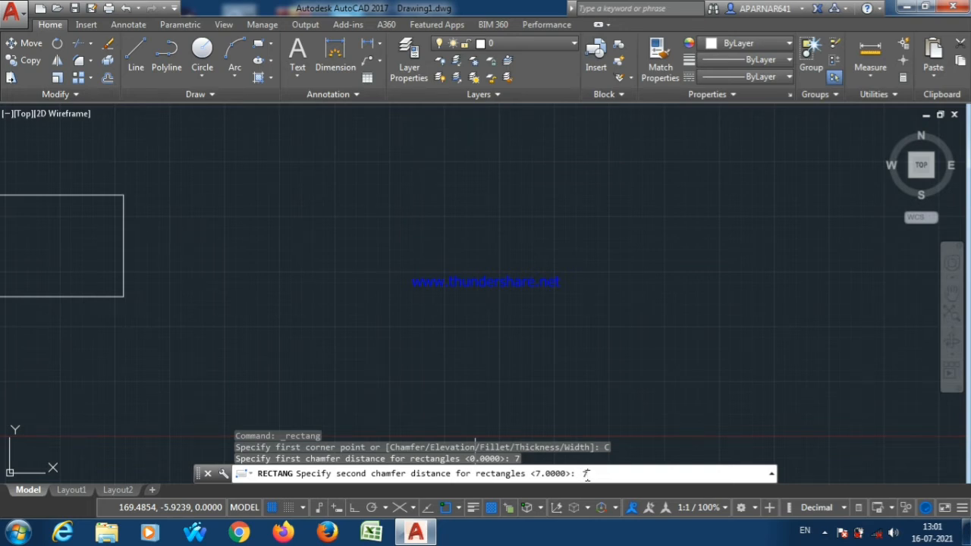
key(Return)
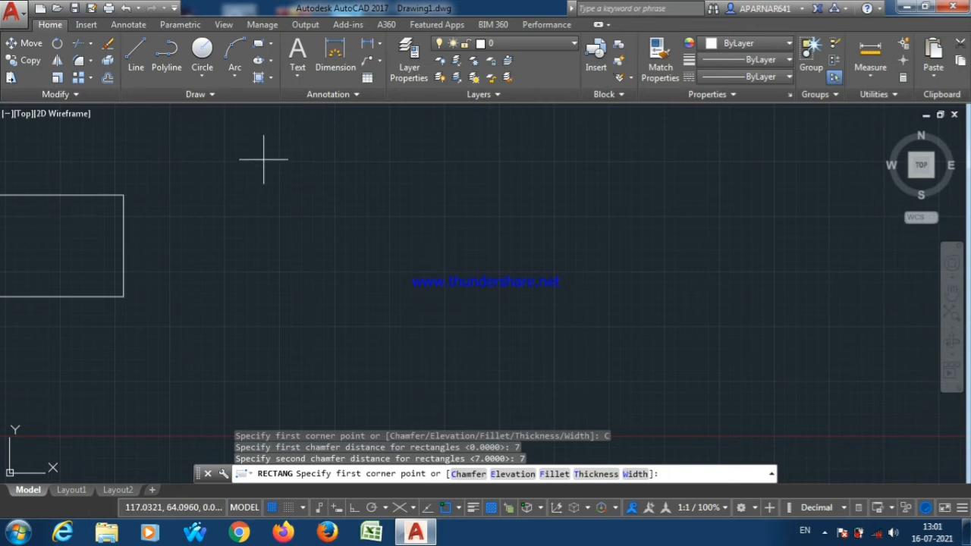
click(298, 175)
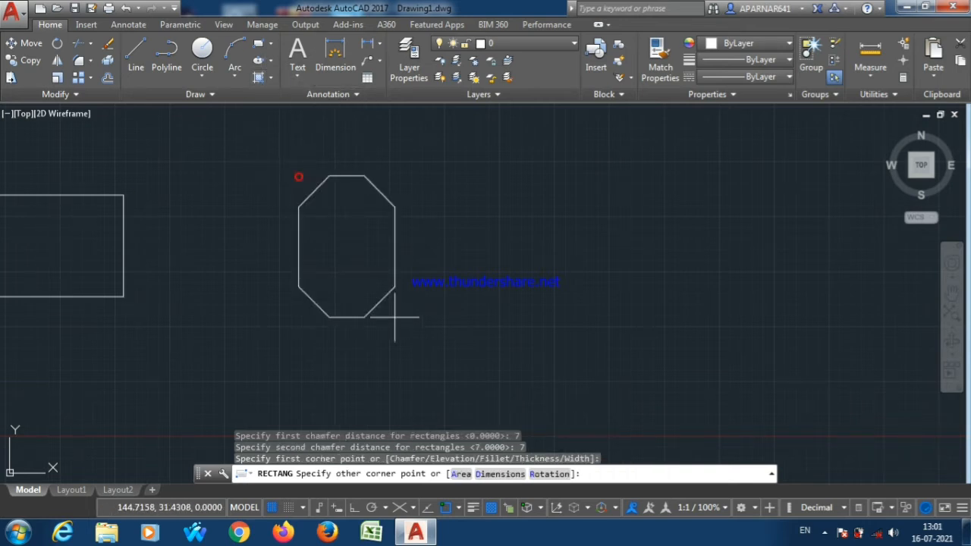
click(593, 371)
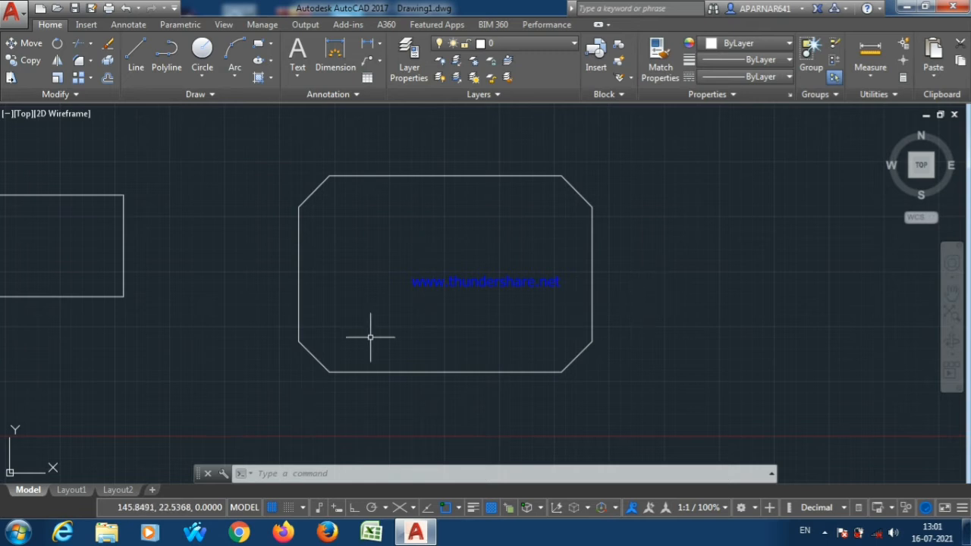
Draw a rectangle with a fillet radius of 7 to the right of the chamfered rectangle.
scroll(215, 299, down, 3)
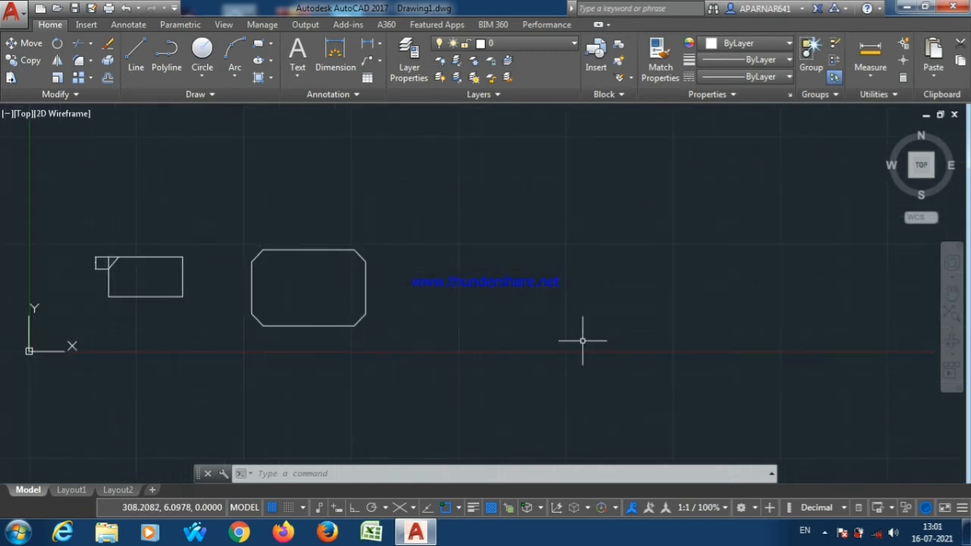
scroll(632, 336, up, 2)
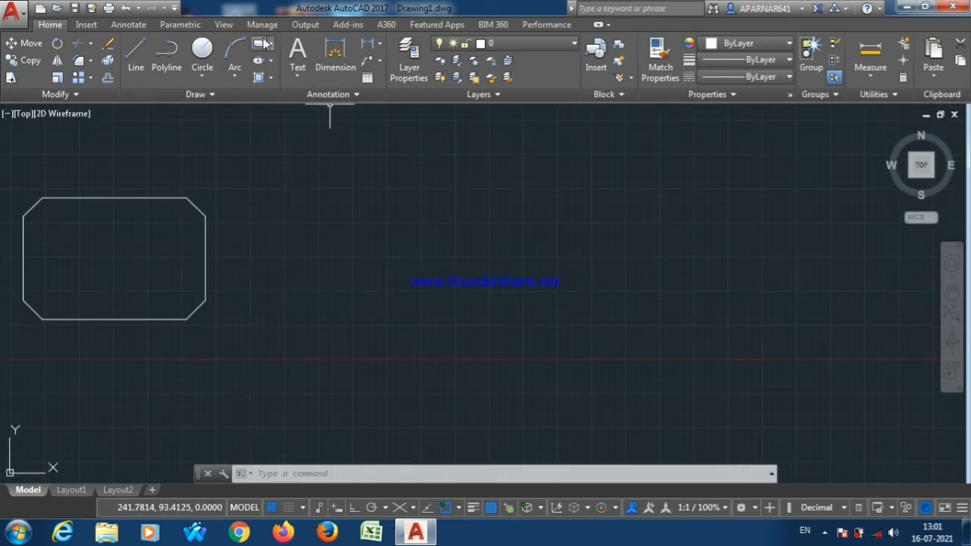
click(260, 47)
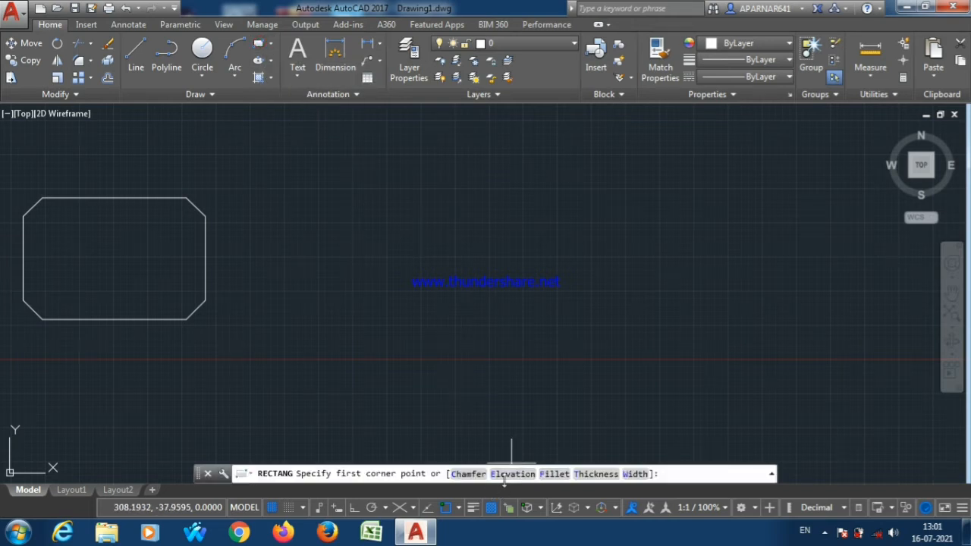
click(553, 474)
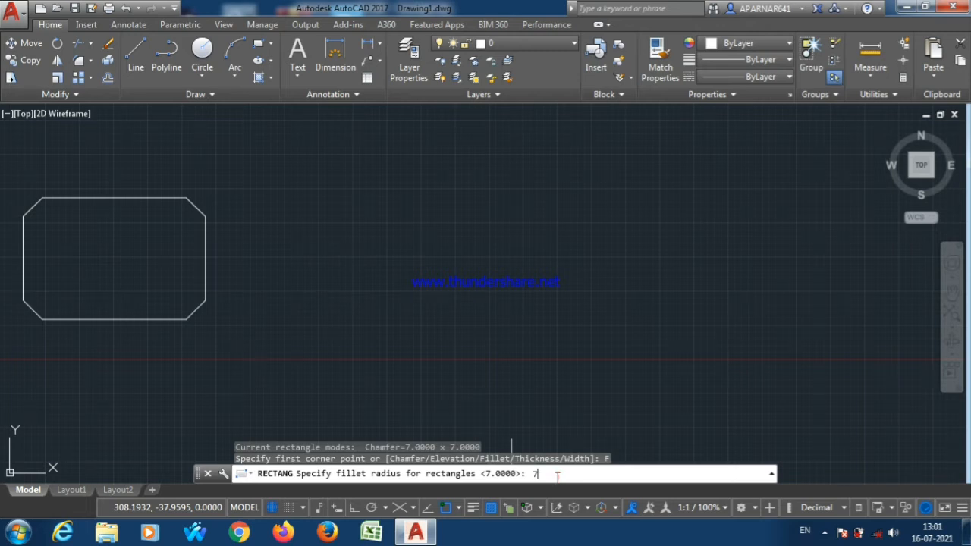
key(Return)
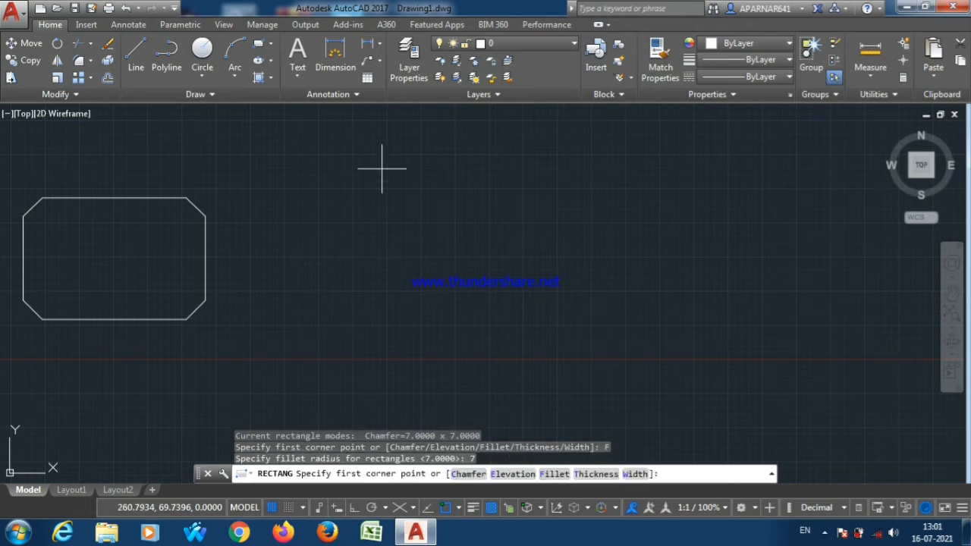
click(377, 194)
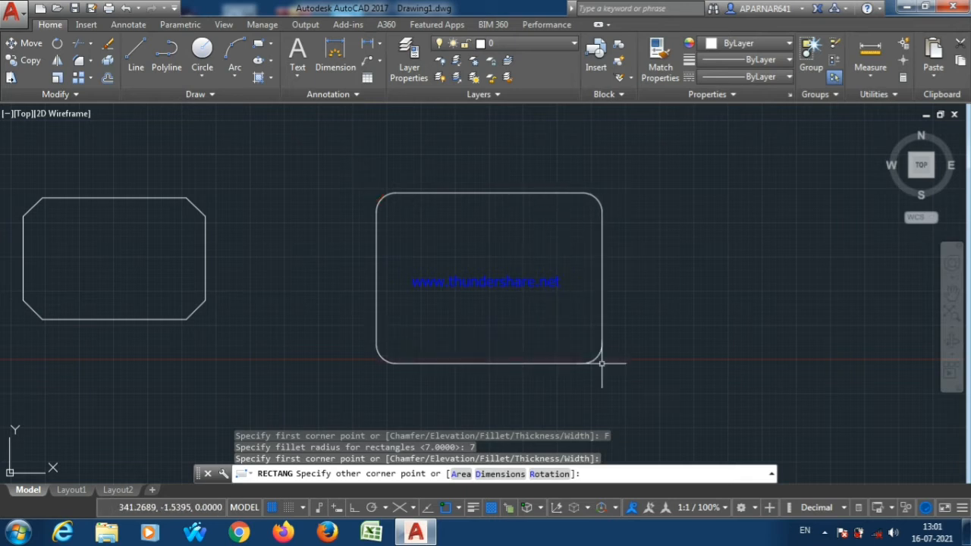
click(602, 363)
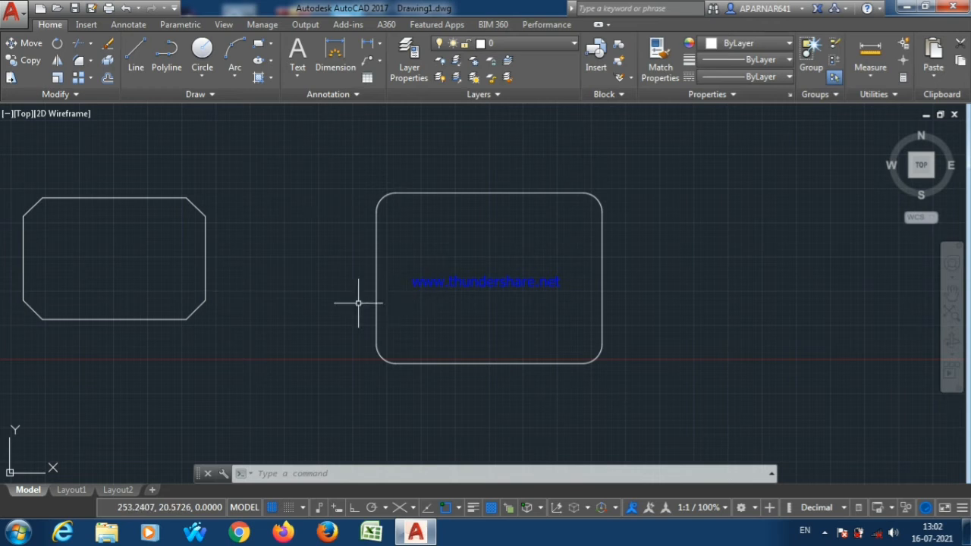
Draw a rectangle with a line width of 2.5 to the right of the thin filleted rectangle.
scroll(341, 307, down, 2)
scroll(340, 308, down, 1)
scroll(763, 368, up, 2)
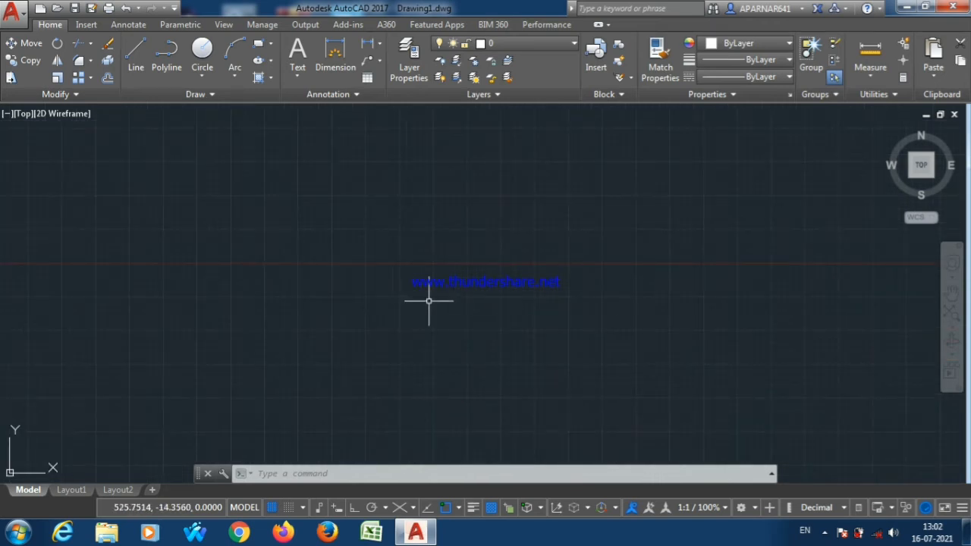
scroll(428, 303, down, 2)
scroll(456, 284, up, 2)
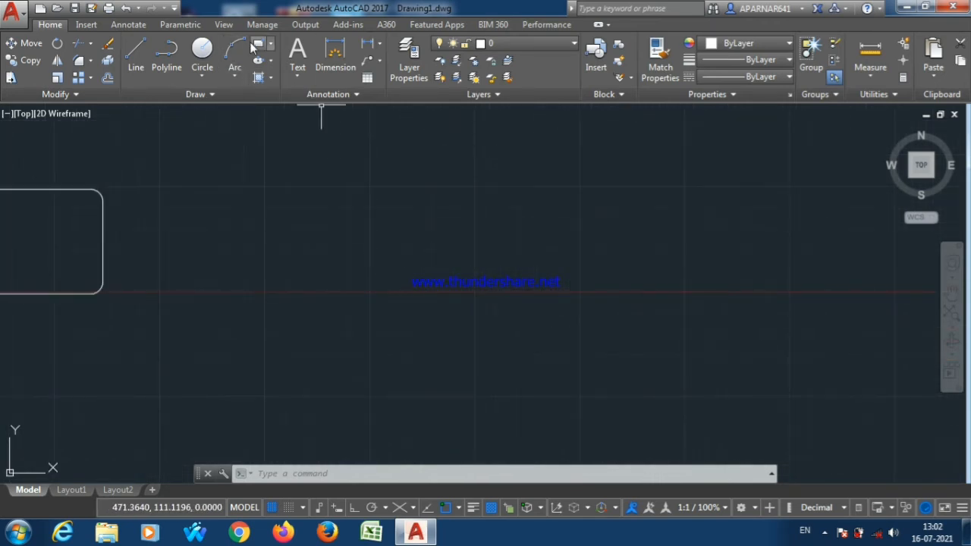
click(258, 47)
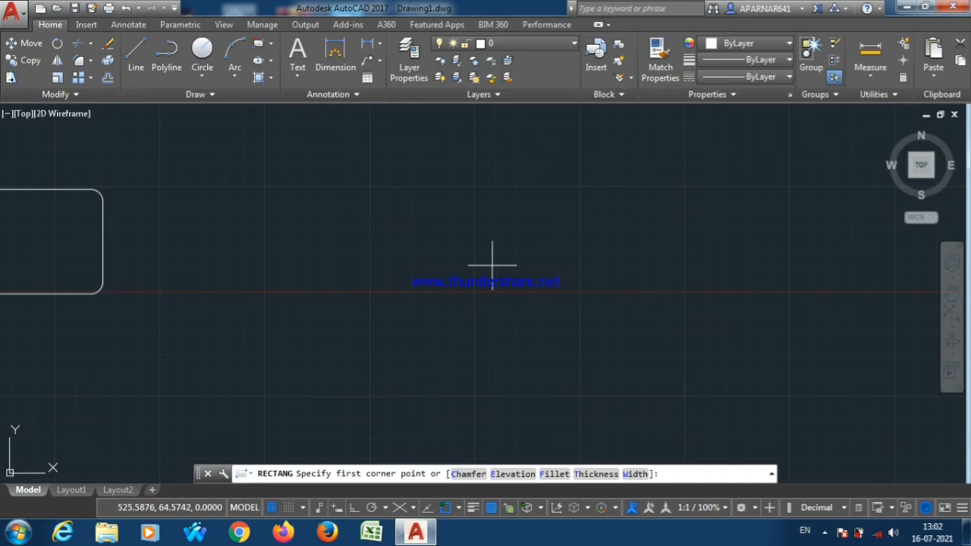
click(635, 475)
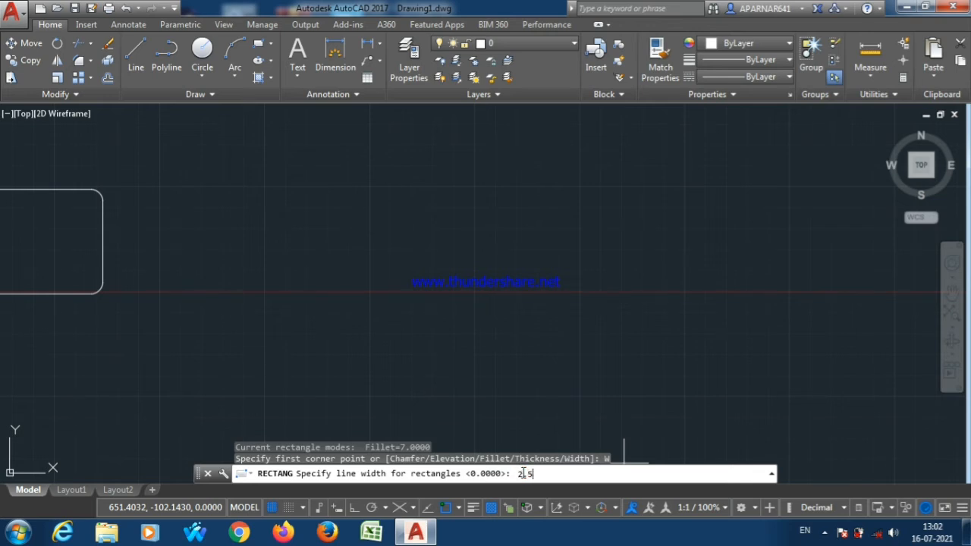
key(Return)
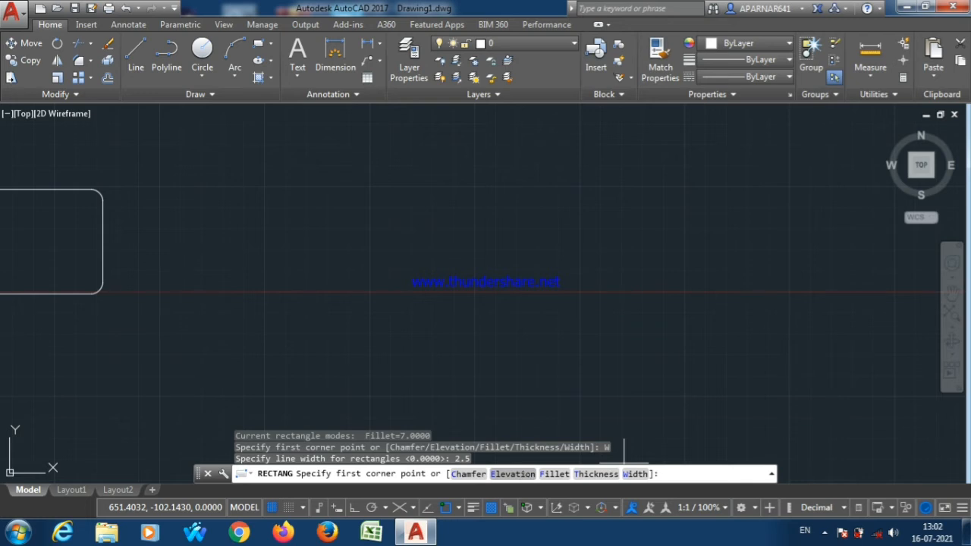
click(269, 182)
click(541, 343)
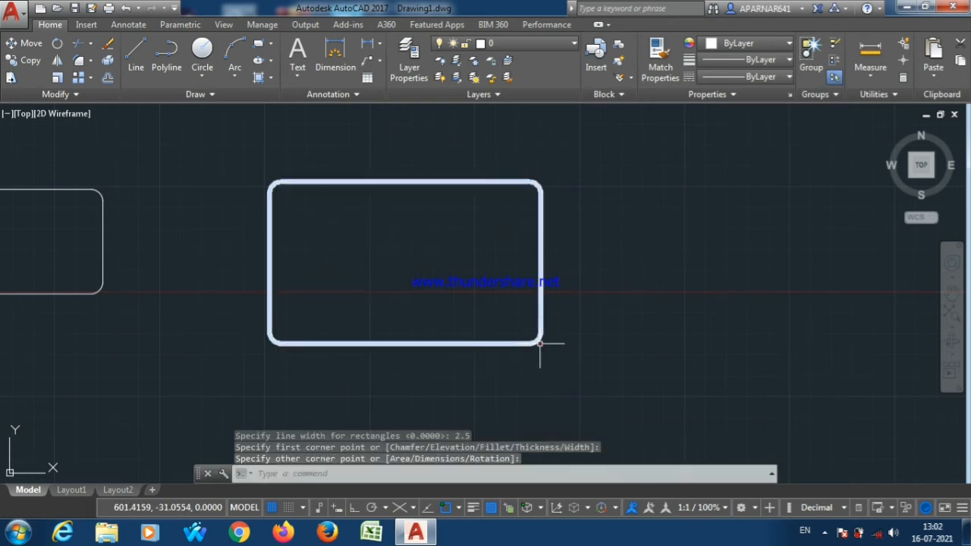
Start a new rectangle and reset its first and second chamfer distances to 0.
scroll(277, 346, up, 5)
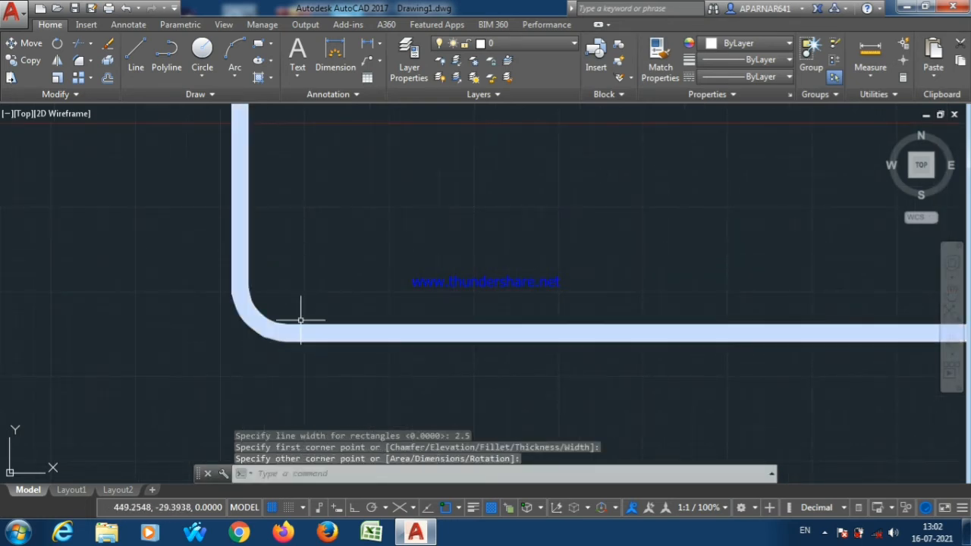
scroll(305, 328, down, 6)
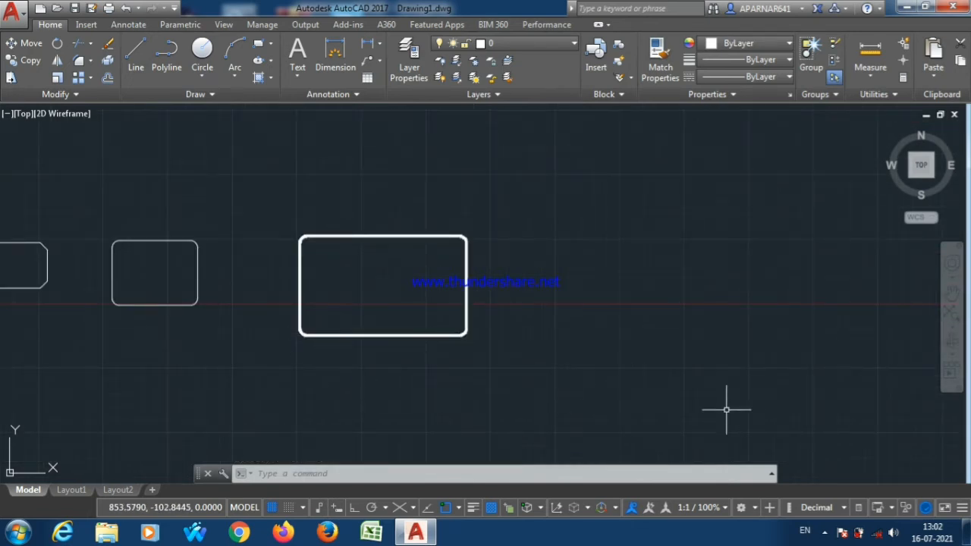
scroll(726, 410, down, 2)
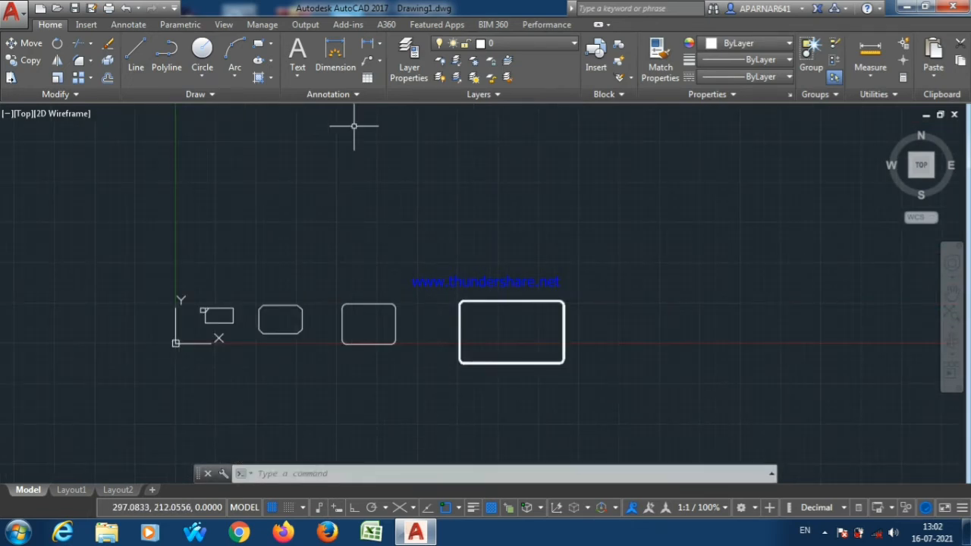
click(258, 43)
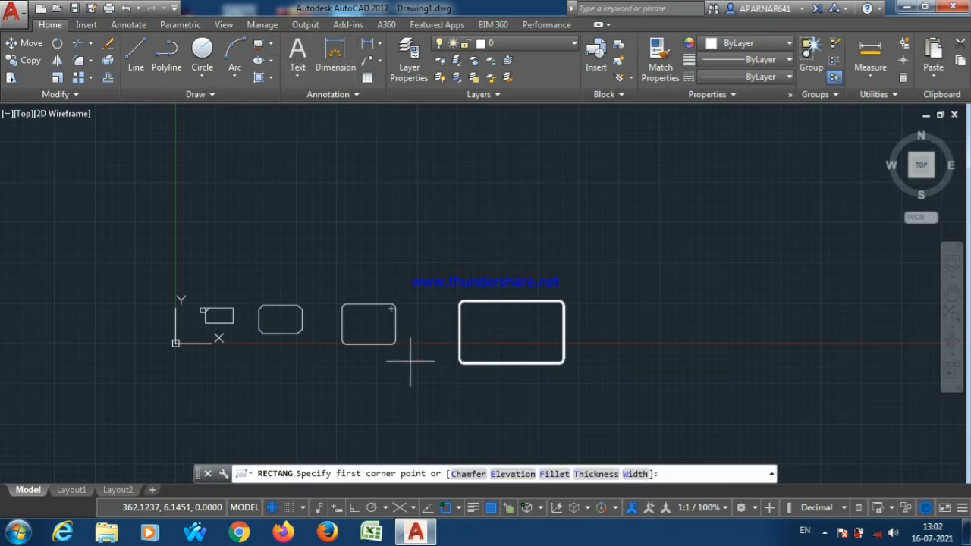
click(468, 474)
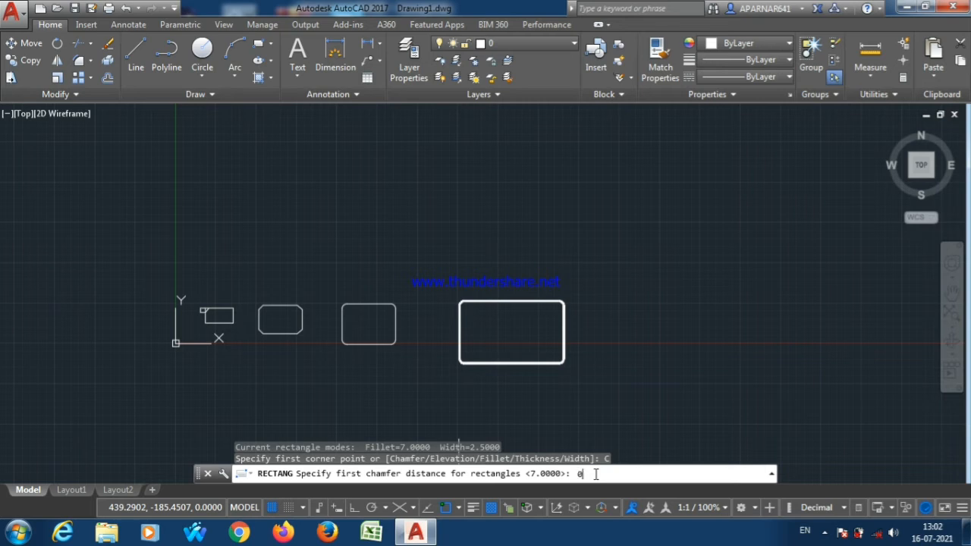
key(Return)
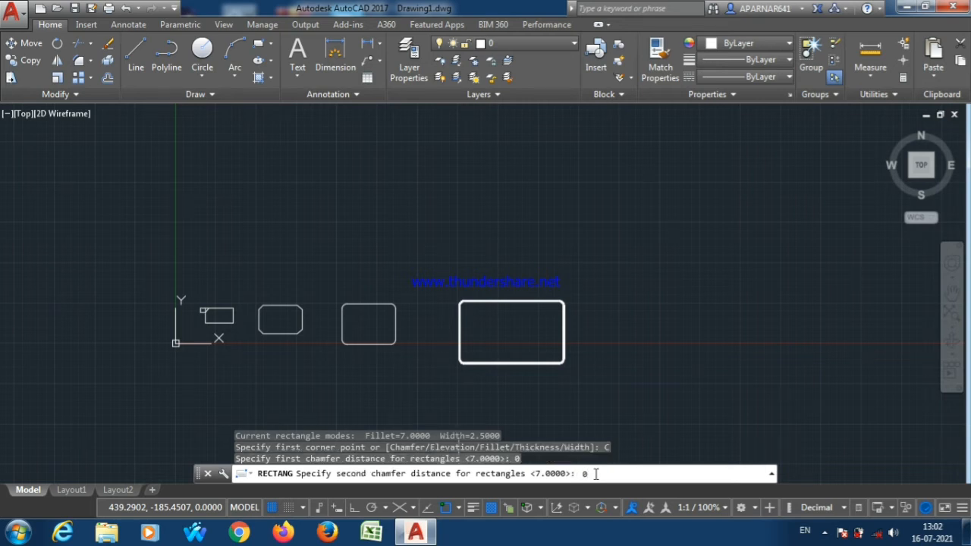
text(0)
key(Return)
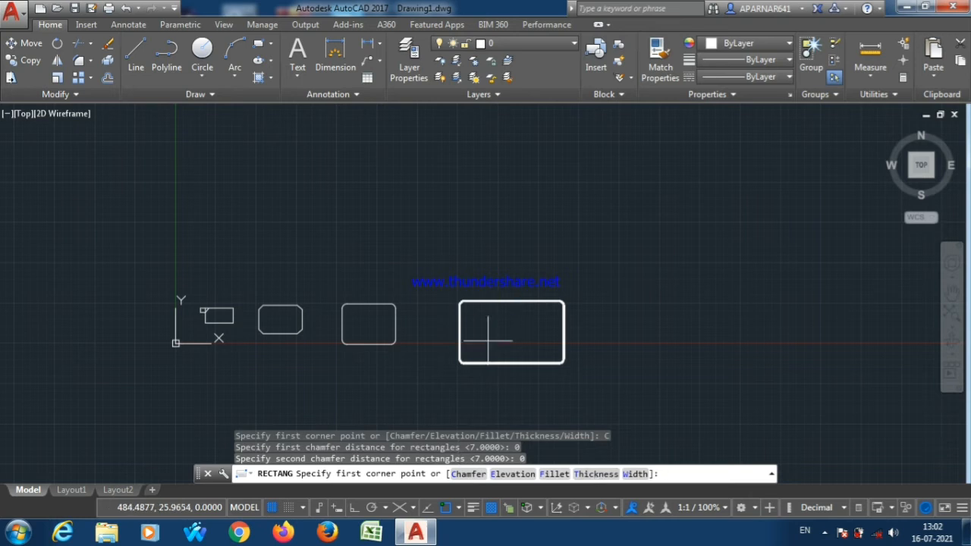
Set the fillet radius and line width to 0 and draw a tall, narrow plain rectangle to the right of the thick one.
click(554, 474)
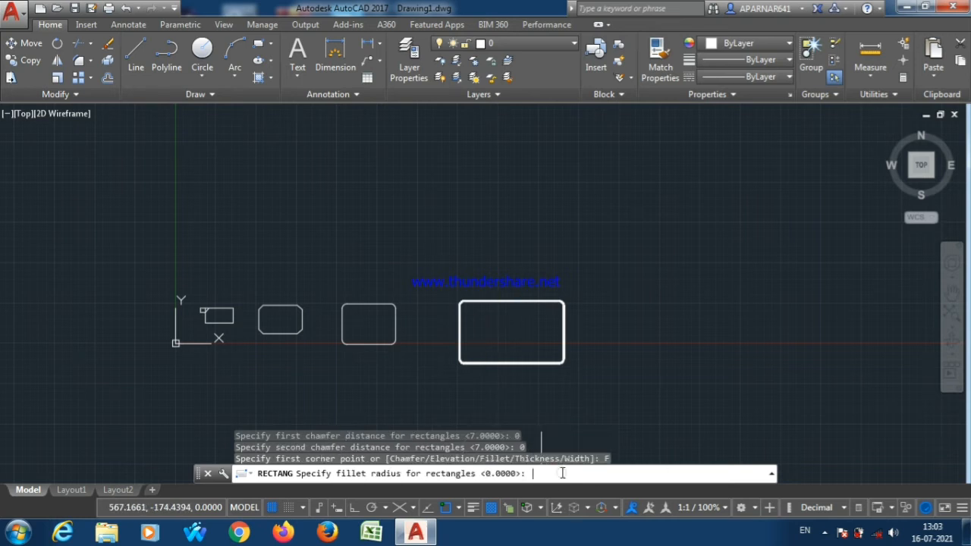
text(0)
key(Return)
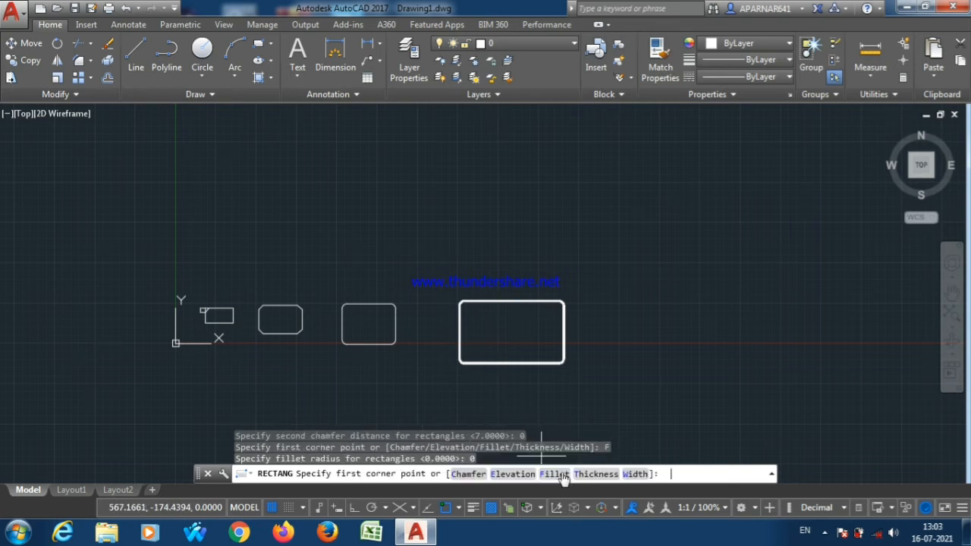
click(634, 474)
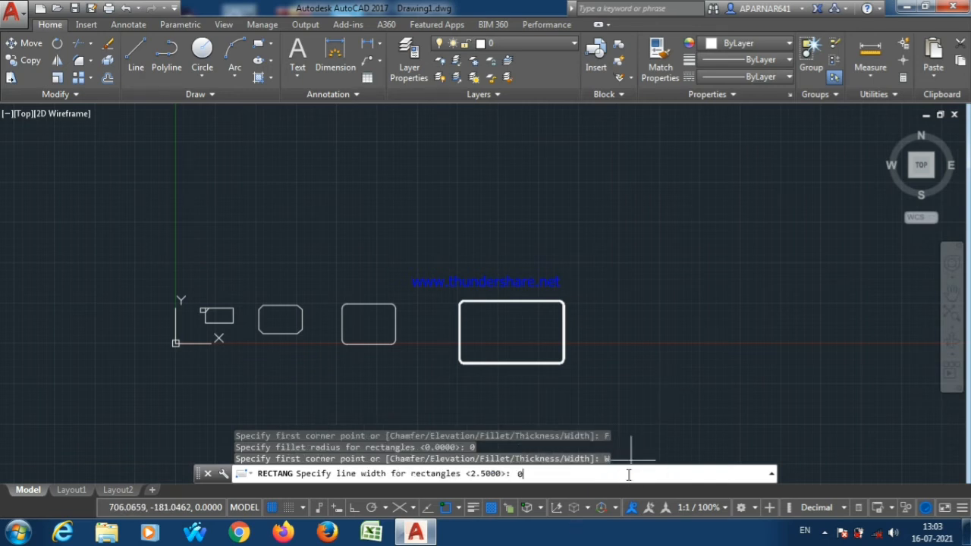
text(0)
key(Return)
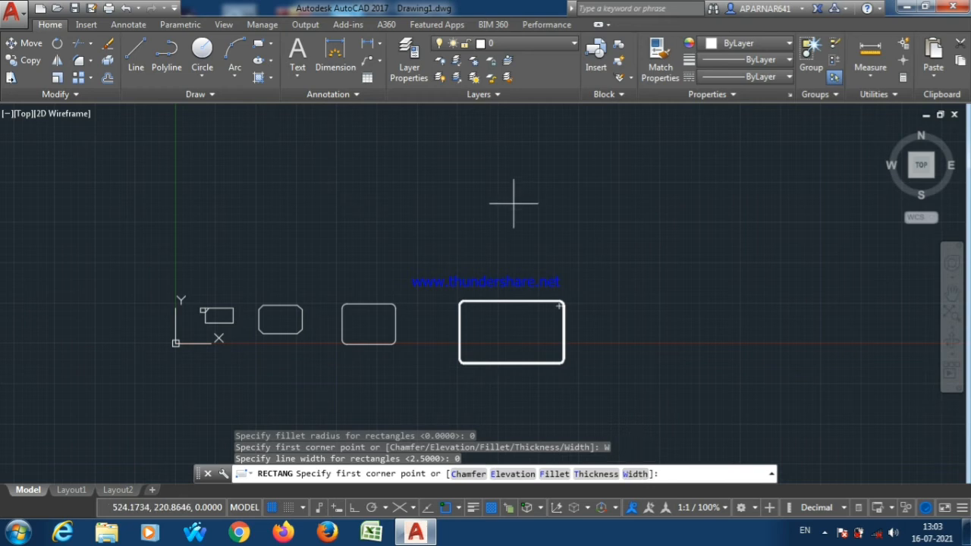
click(622, 209)
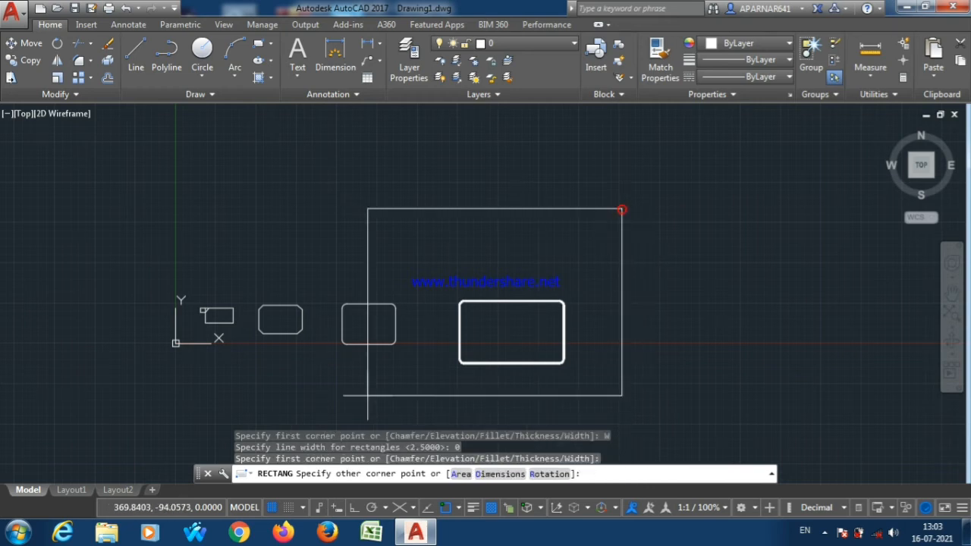
click(664, 361)
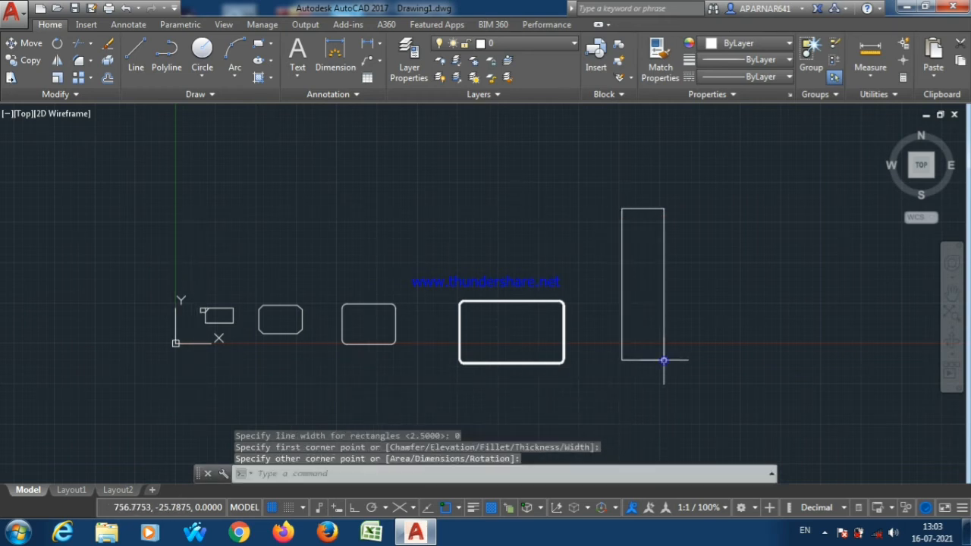
Erase all the objects in the drawing.
mouse_move(741, 141)
mouse_down()
mouse_move(303, 158)
mouse_move(262, 362)
mouse_move(735, 338)
mouse_up()
right_click(735, 338)
click(773, 96)
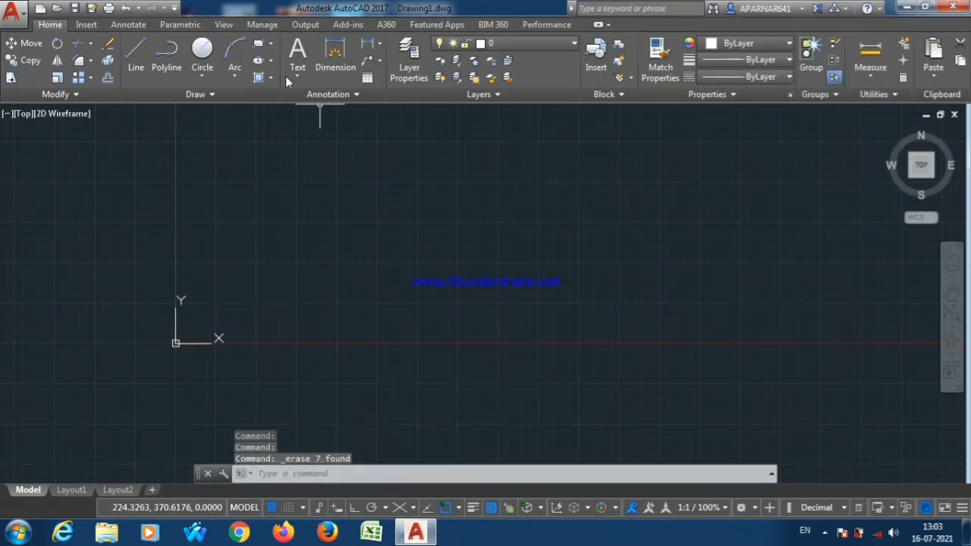
Draw a plain rectangle to the right of the origin with its lower edge along the X axis.
click(258, 45)
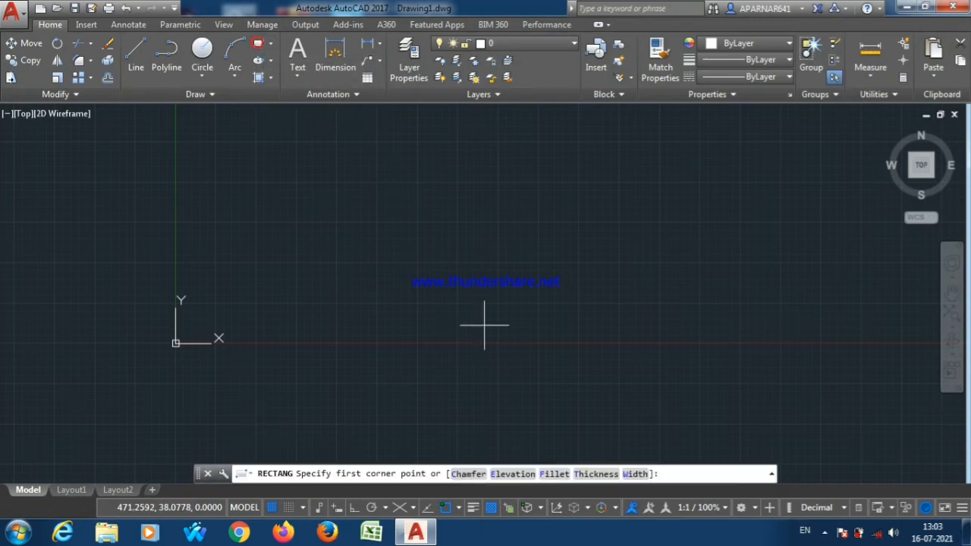
click(258, 47)
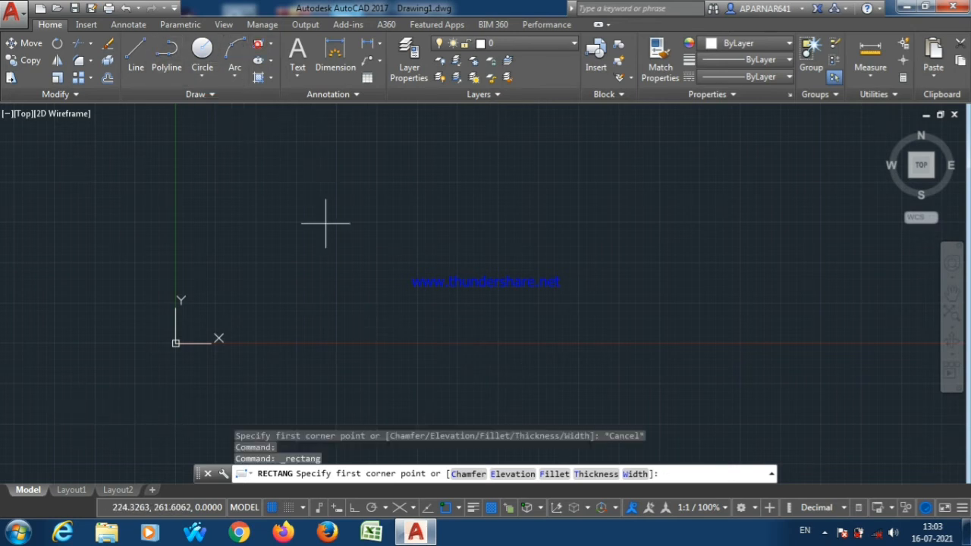
click(256, 220)
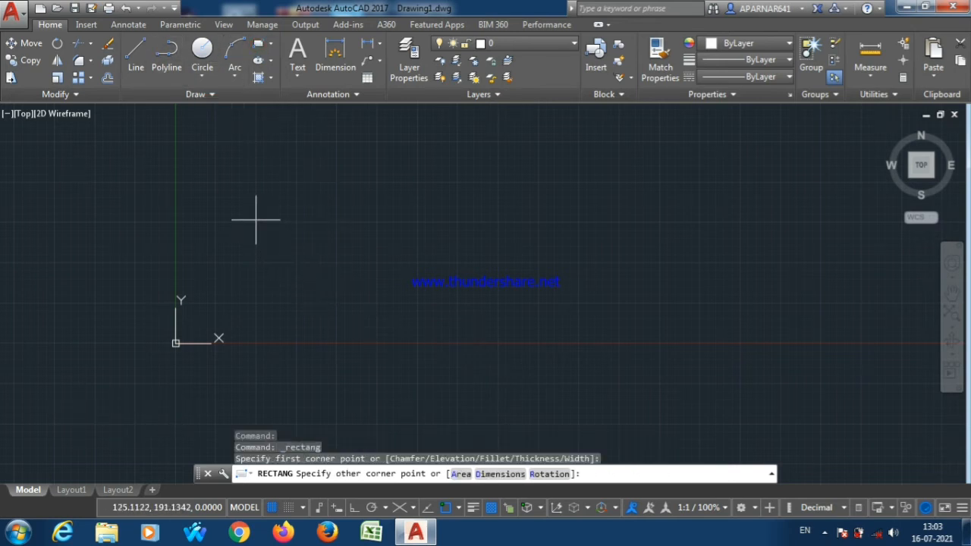
click(460, 343)
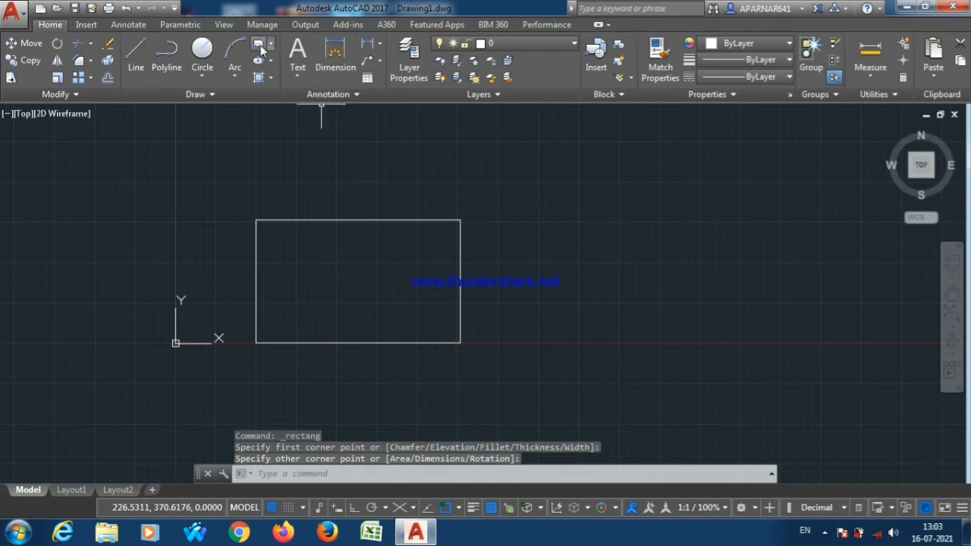
Draw a second rectangle of similar size to the right of the first with an elevation of 250.
click(262, 49)
click(525, 474)
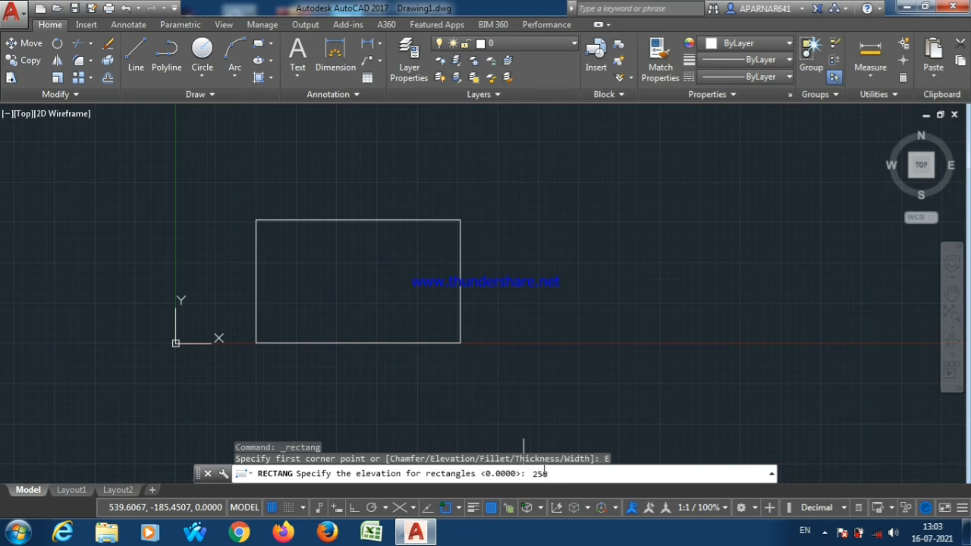
key(Return)
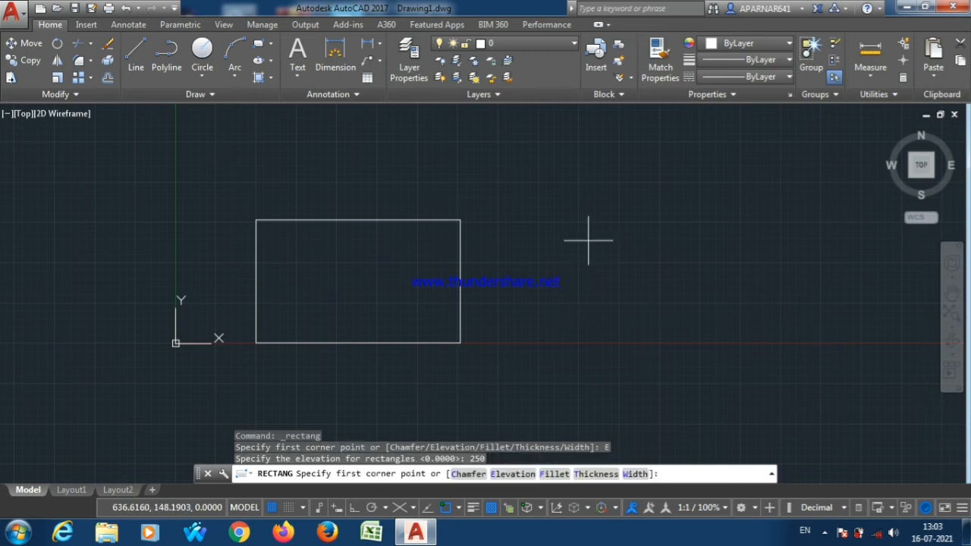
click(576, 221)
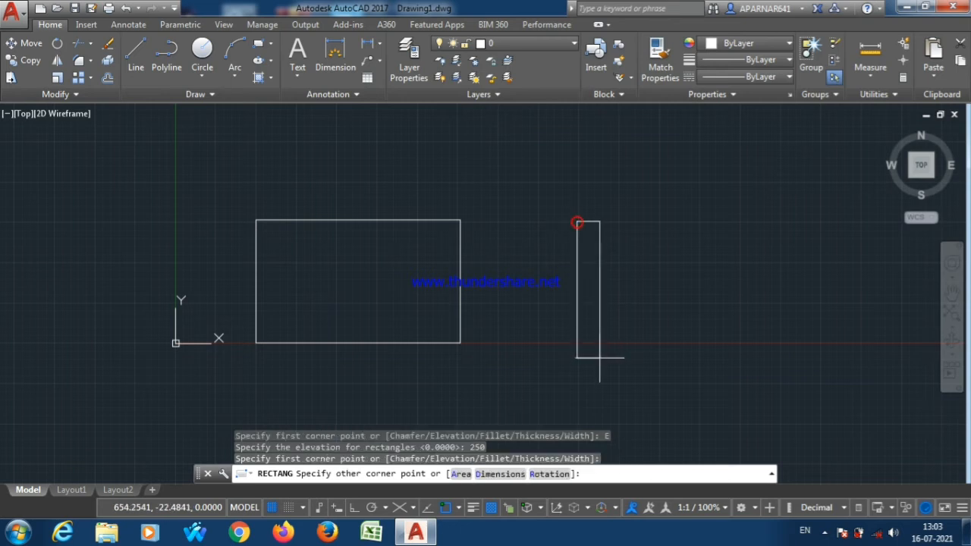
click(781, 342)
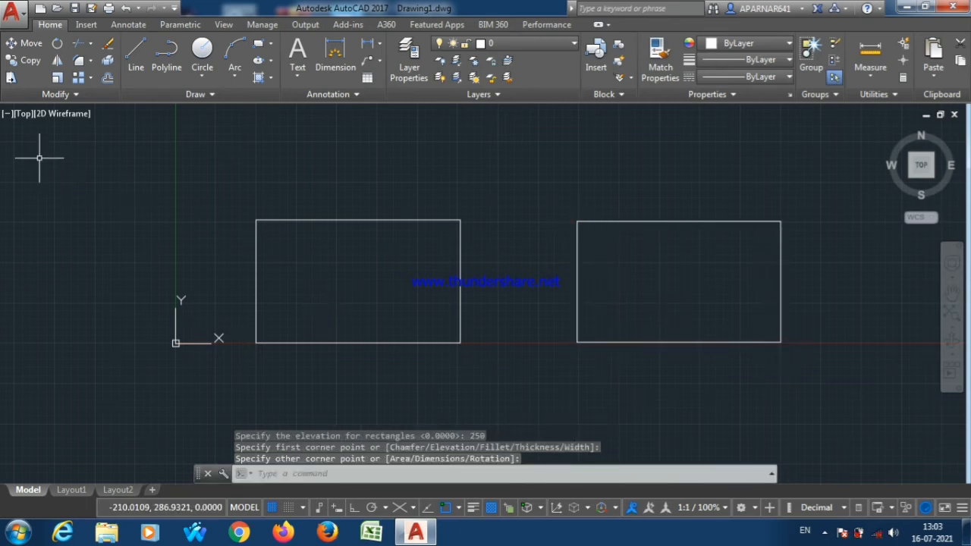
Switch to the SW Isometric view to compare the heights of the two rectangles.
click(22, 114)
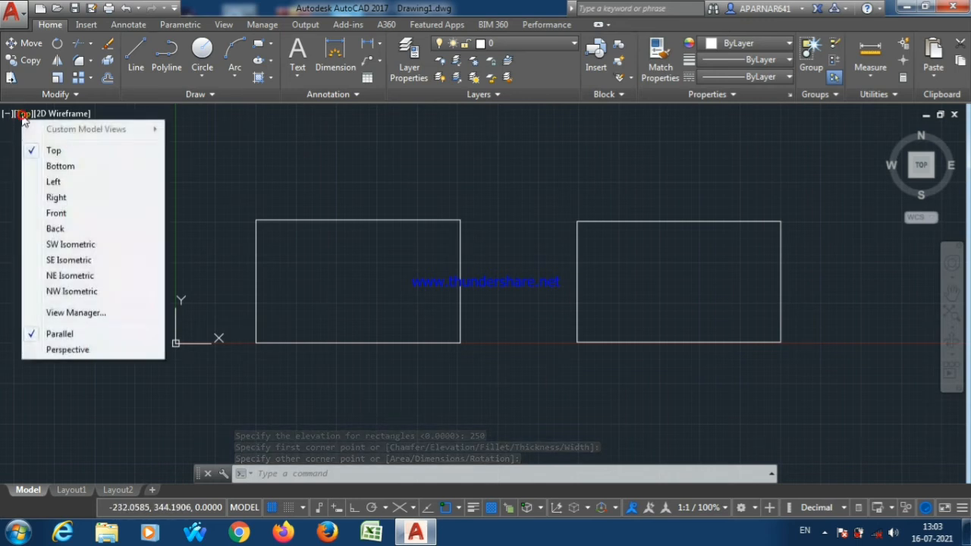
click(83, 247)
scroll(386, 278, down, 3)
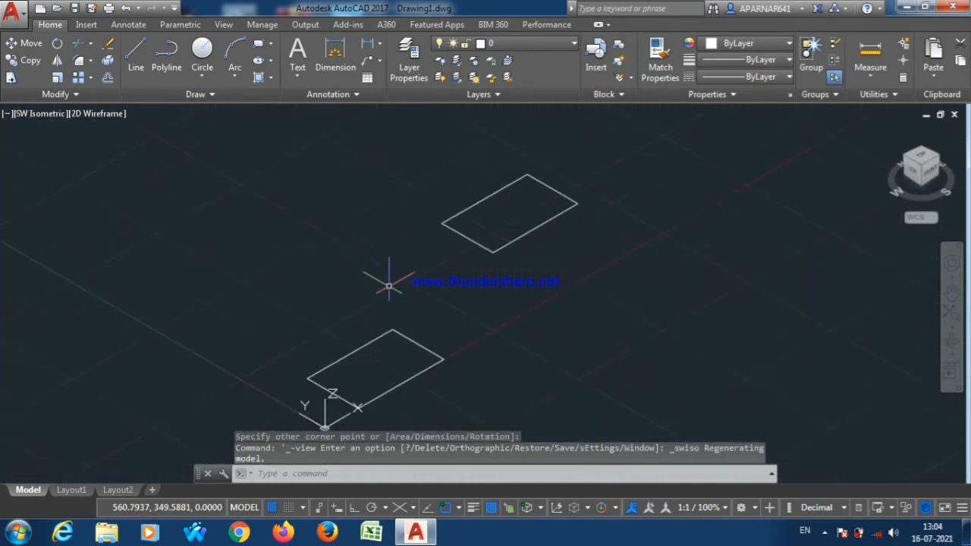
scroll(390, 278, down, 1)
scroll(425, 284, up, 1)
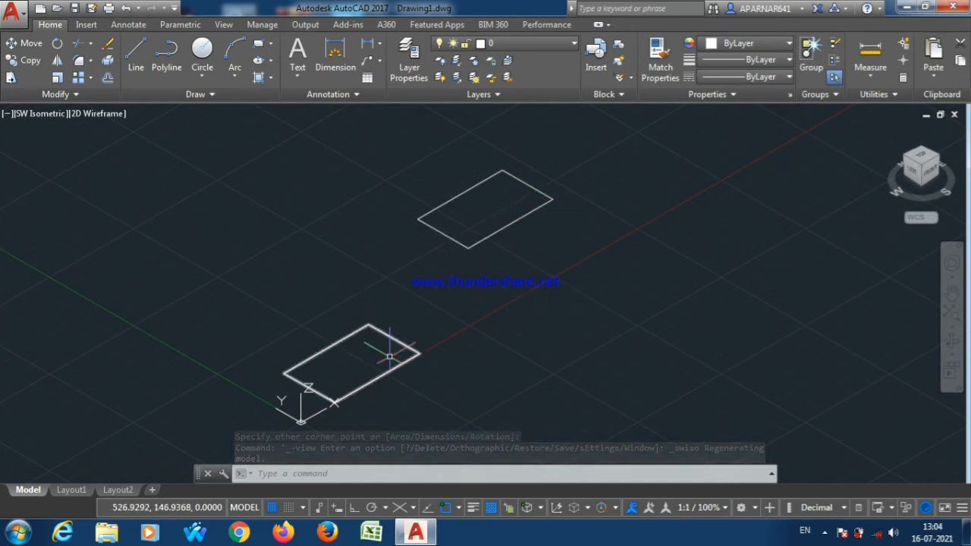
scroll(557, 287, down, 4)
scroll(556, 297, down, 4)
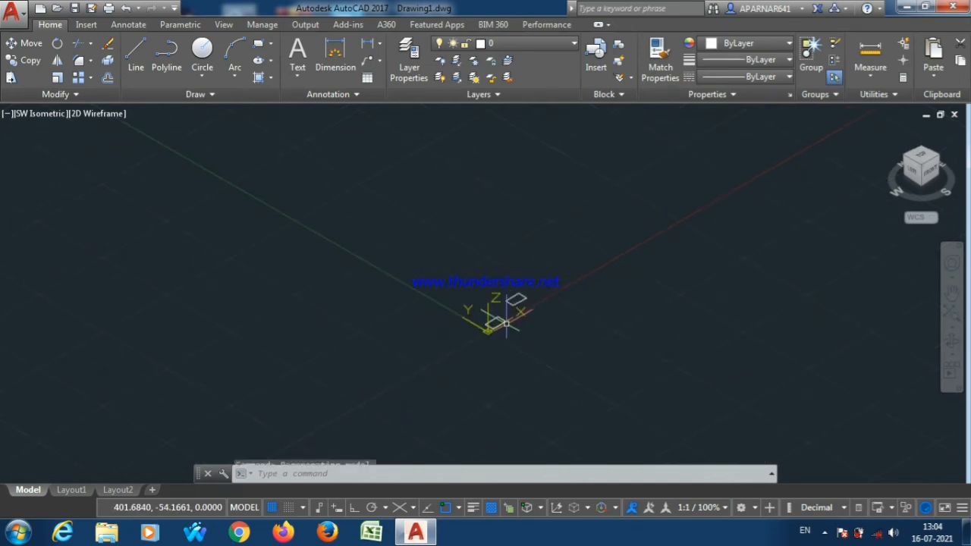
scroll(568, 336, up, 4)
scroll(359, 344, up, 3)
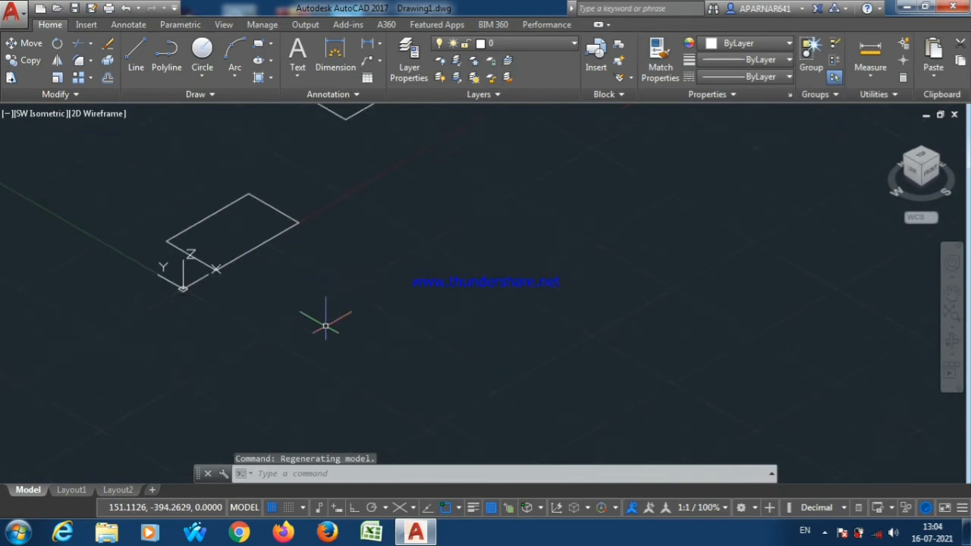
scroll(372, 357, down, 6)
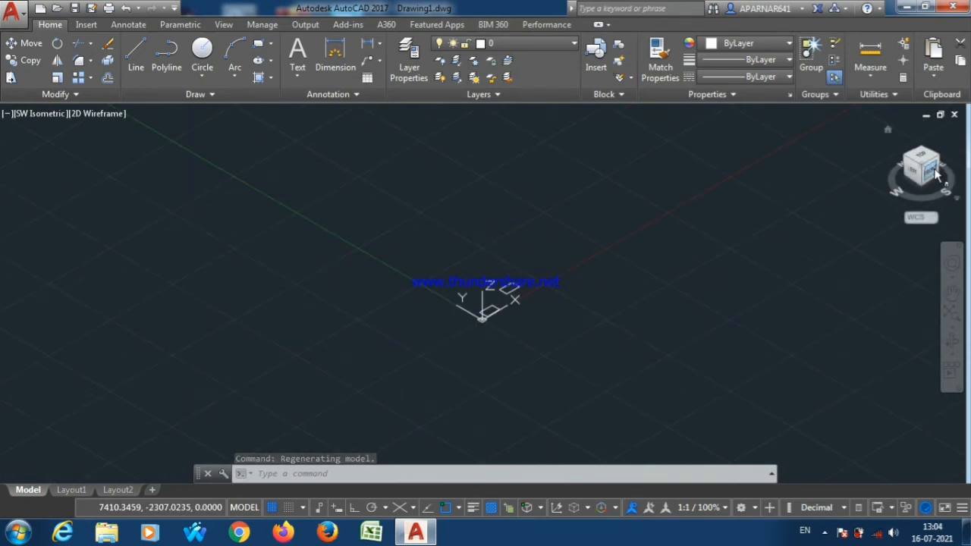
Orbit the model through several custom views to examine the elevated rectangle's offset from the base rectangle.
drag(911, 186, 906, 230)
scroll(526, 326, up, 6)
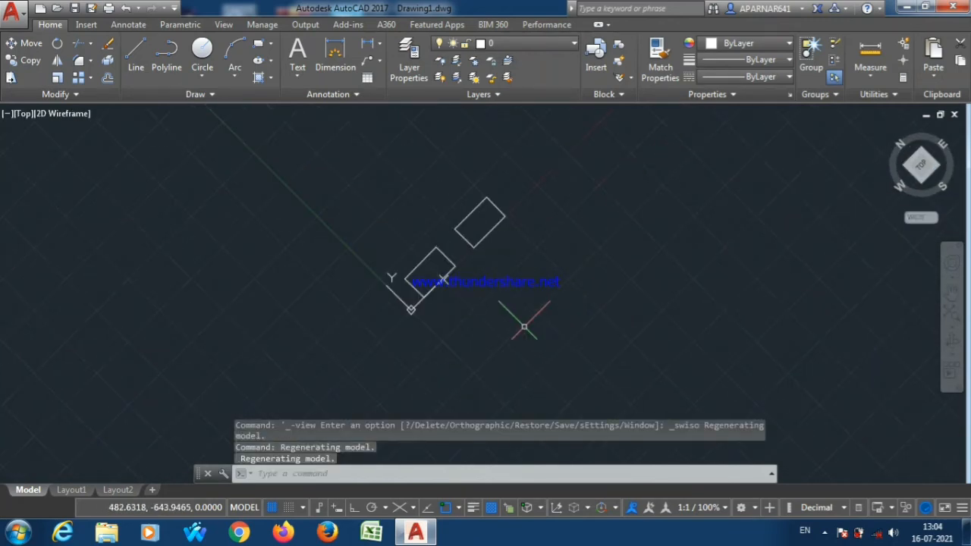
mouse_move(923, 171)
mouse_down()
mouse_move(936, 170)
mouse_move(883, 219)
mouse_move(880, 251)
mouse_move(883, 232)
mouse_up()
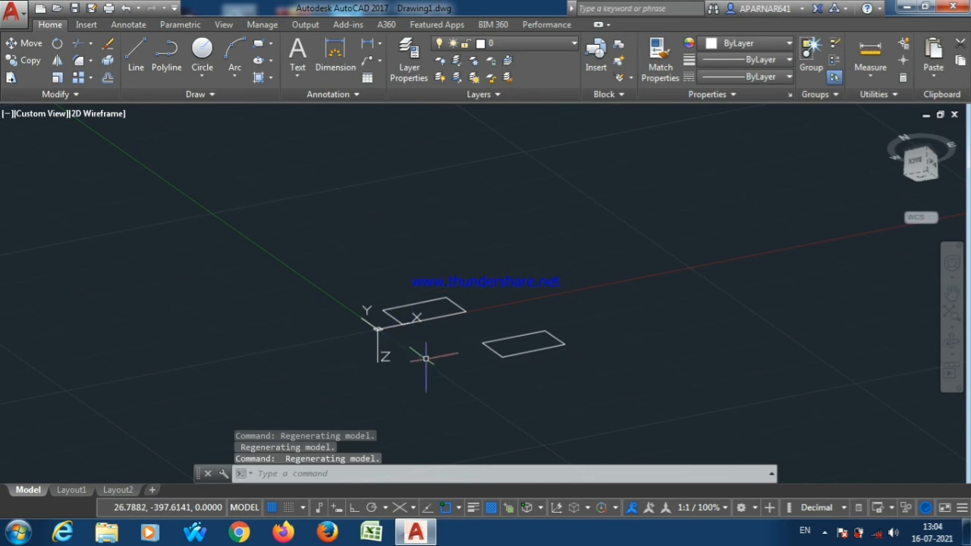
scroll(427, 357, down, 3)
scroll(455, 364, up, 5)
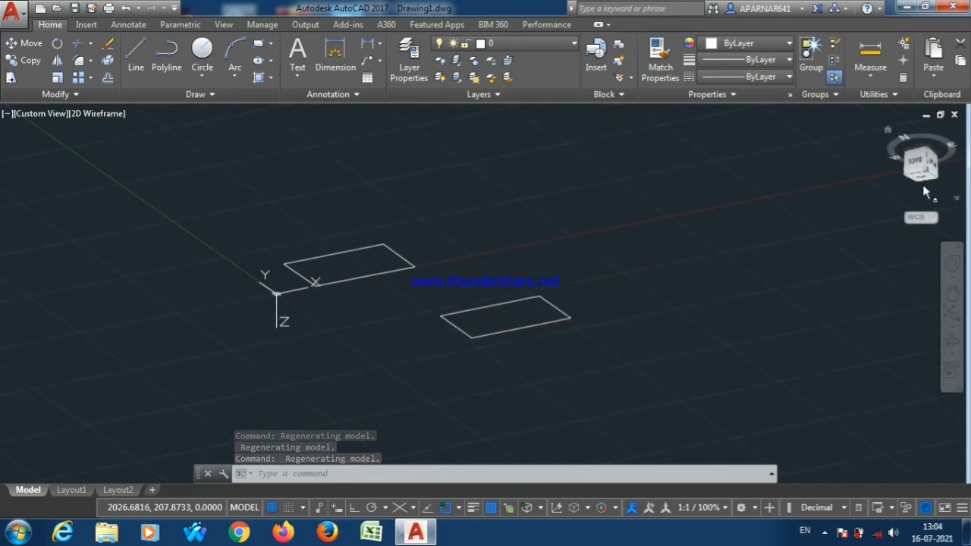
drag(919, 161, 129, 279)
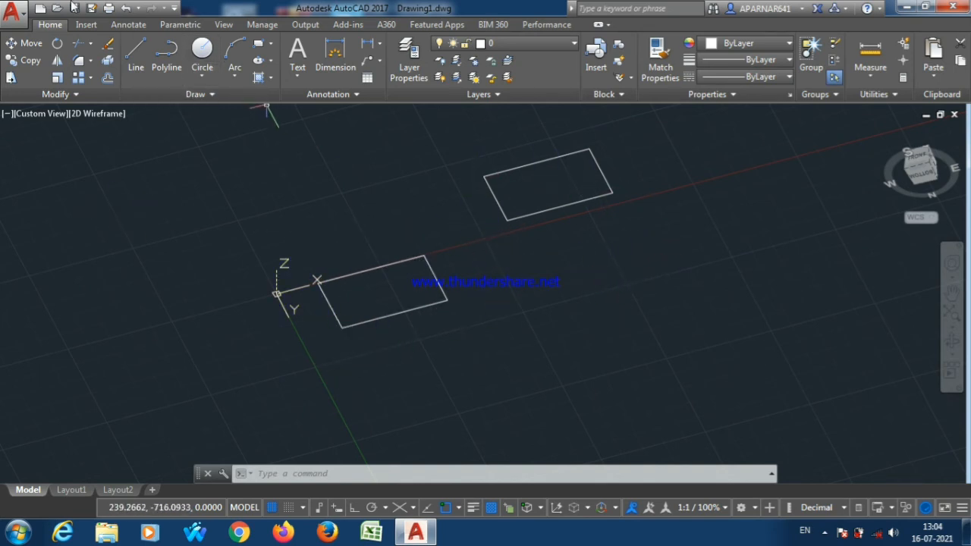
Undo the view changes and the elevated rectangle, returning to the top view with only the first rectangle.
click(126, 8)
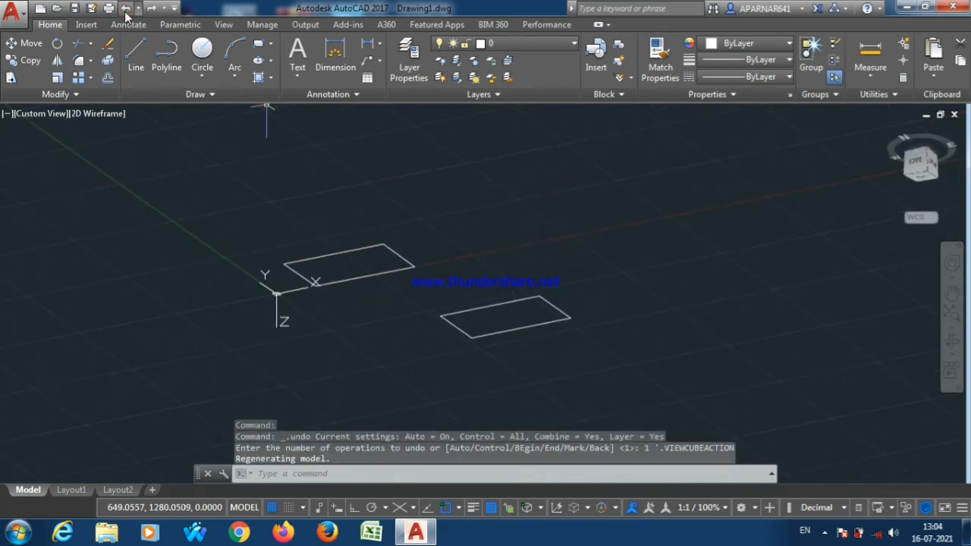
click(126, 8)
click(126, 8)
click(126, 8)
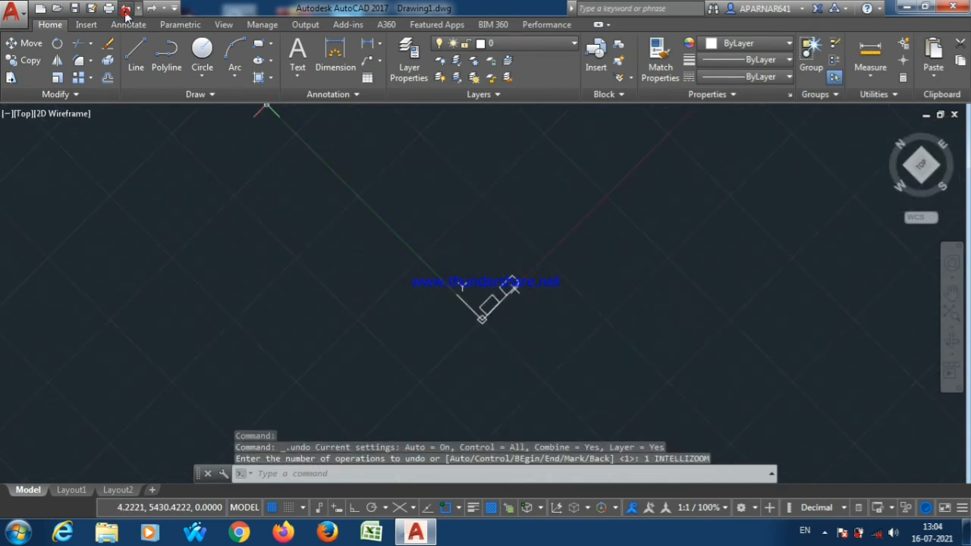
click(126, 9)
click(126, 9)
click(126, 8)
click(126, 8)
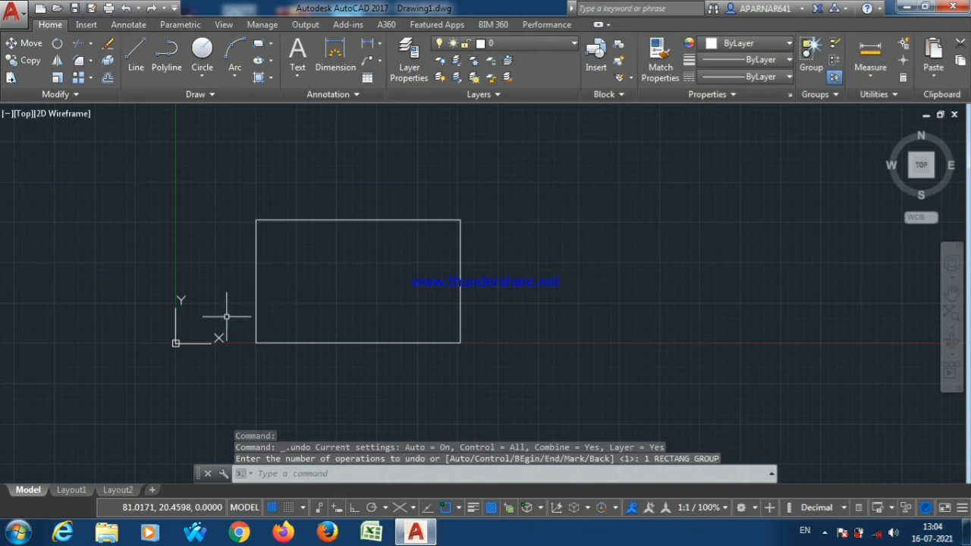
Draw a second rectangle of similar size with a thickness of 15 to the right of the first one.
click(258, 45)
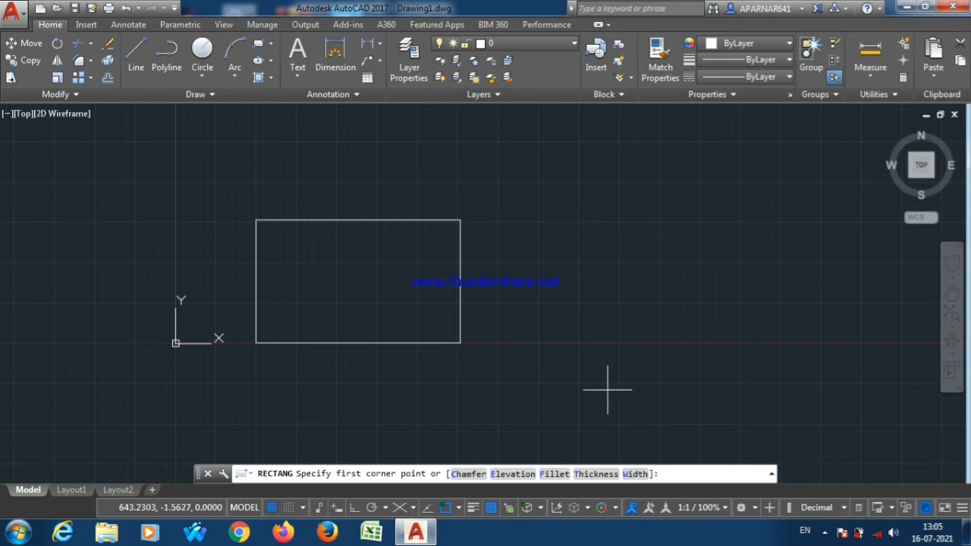
click(596, 475)
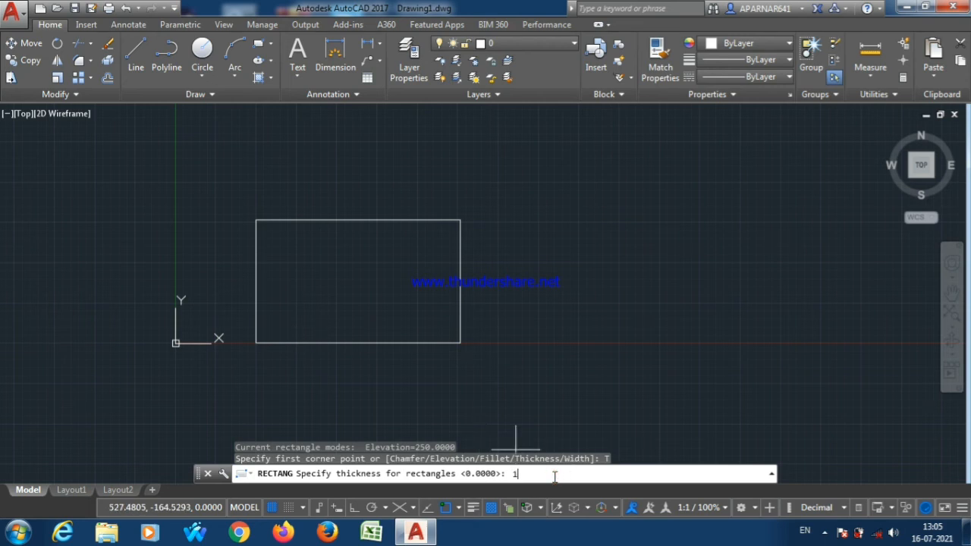
key(Return)
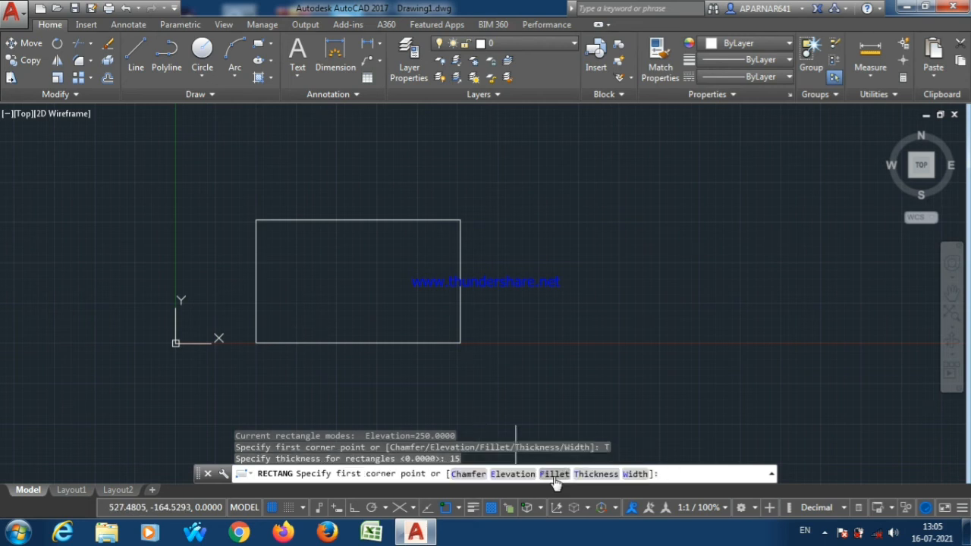
click(552, 221)
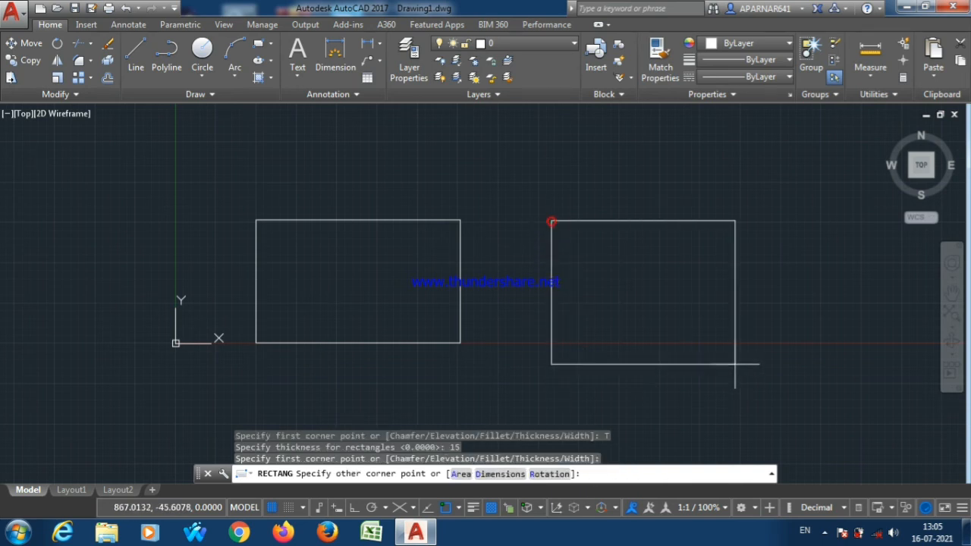
click(767, 357)
Erase the first rectangle beside the Y axis, keeping only the one drawn with thickness.
mouse_move(489, 191)
mouse_down()
mouse_move(497, 335)
mouse_move(255, 331)
mouse_move(228, 185)
mouse_up()
right_click(227, 184)
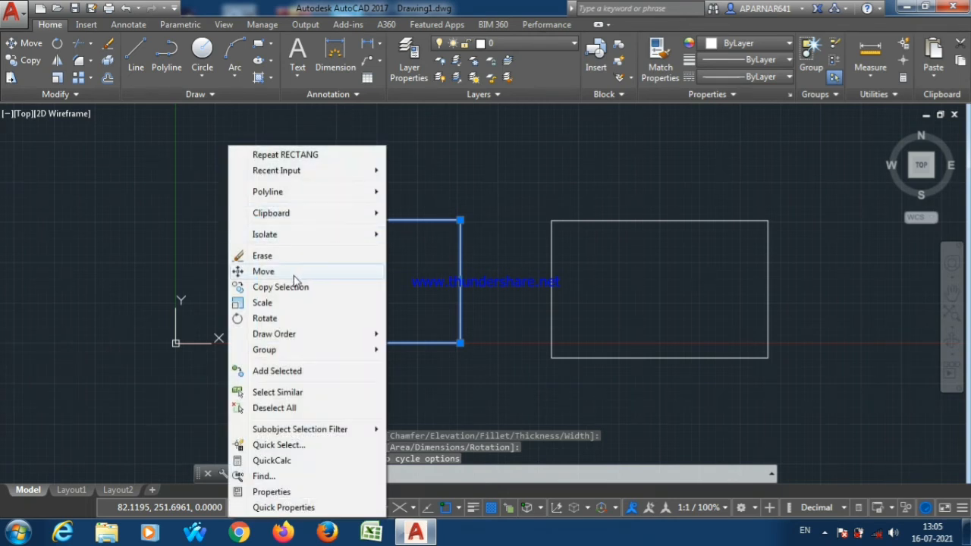
click(259, 256)
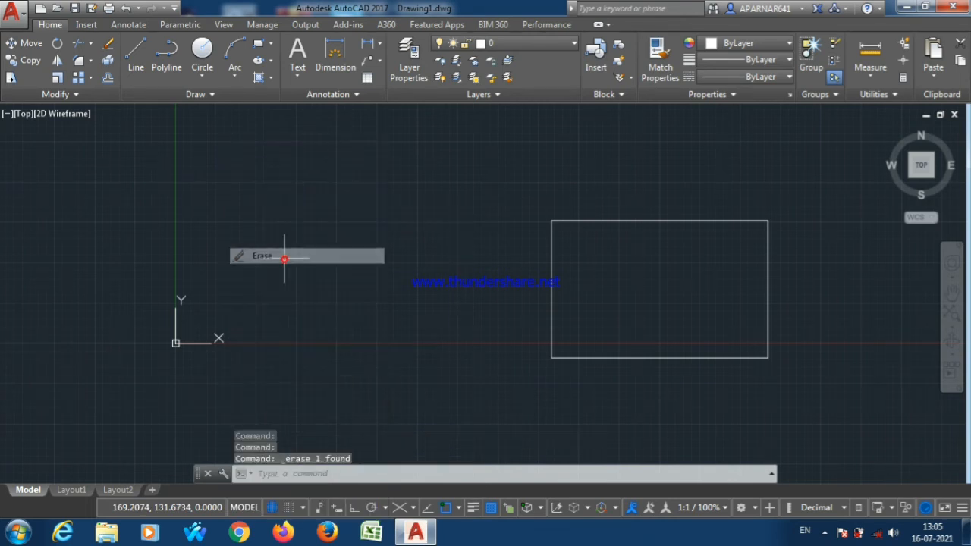
Switch to the SW Isometric view and examine the thickness of the rectangle's sides.
click(21, 114)
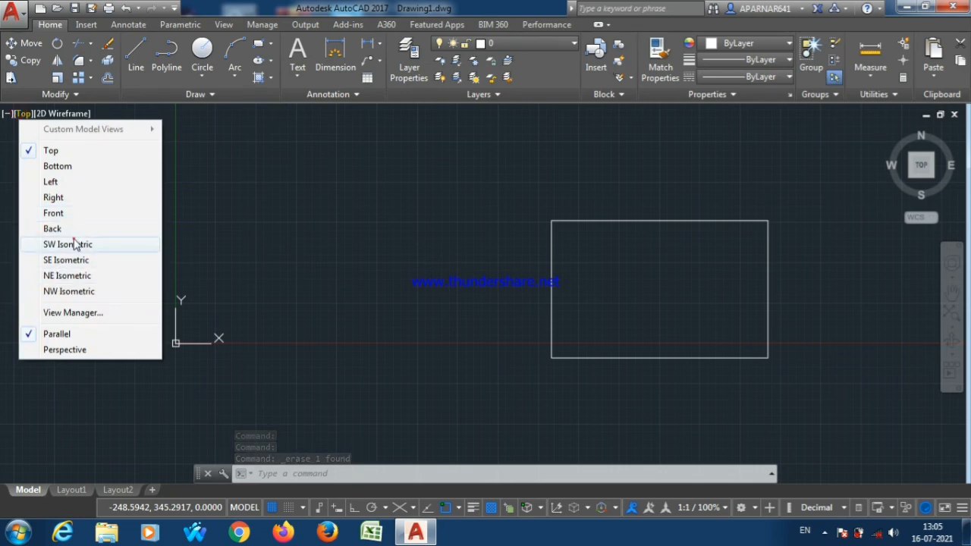
click(73, 244)
scroll(266, 347, down, 1)
scroll(273, 381, up, 3)
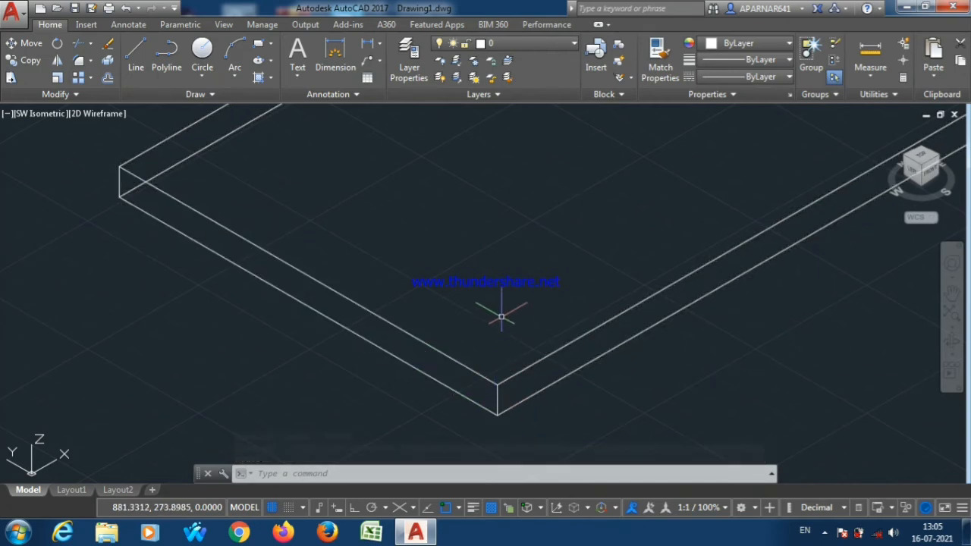
scroll(445, 267, down, 5)
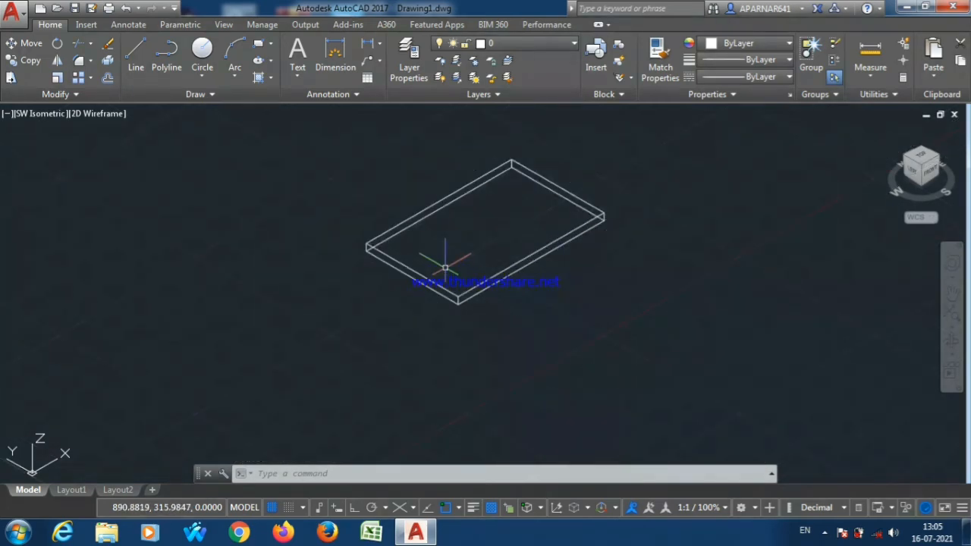
Undo the view changes, the erasure and the thick rectangle, returning to the top view with only the first rectangle.
click(126, 9)
click(127, 9)
click(126, 9)
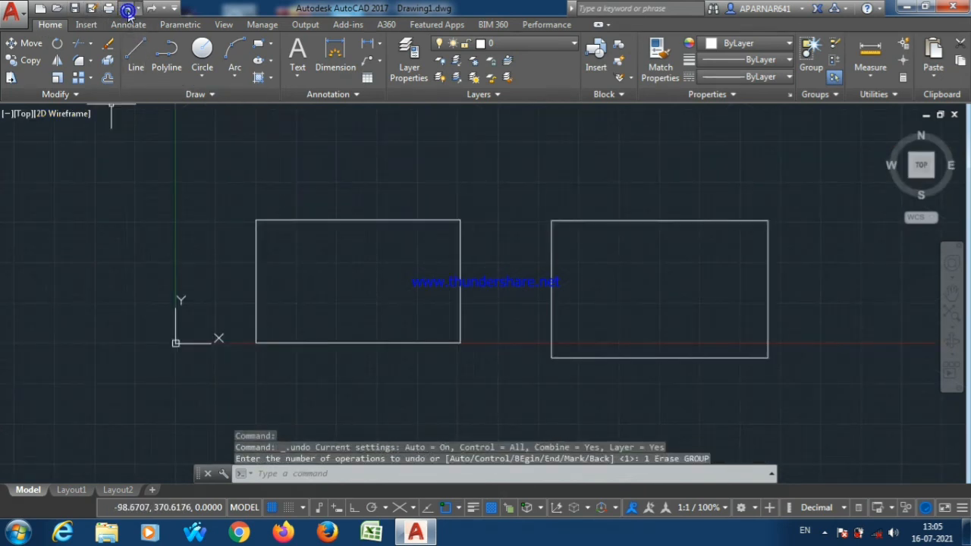
click(126, 9)
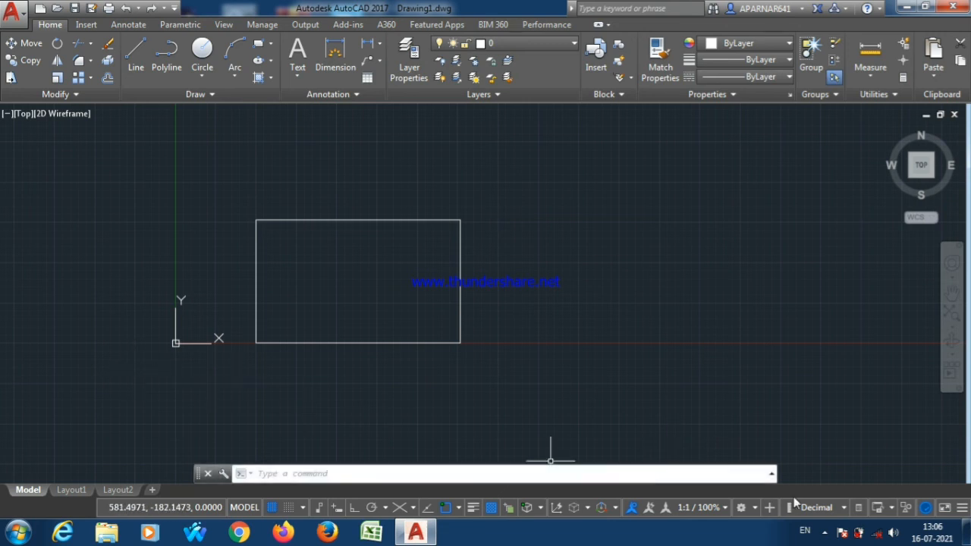
click(823, 534)
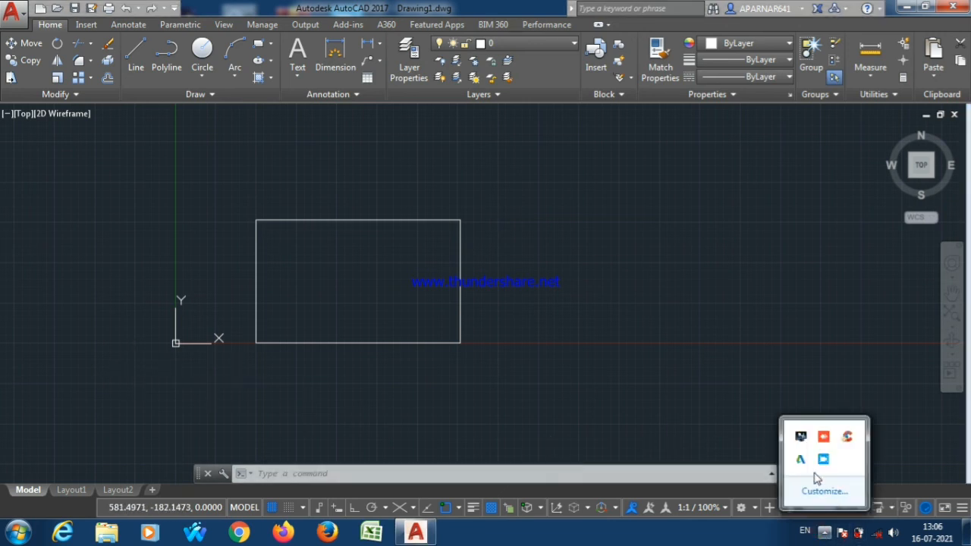